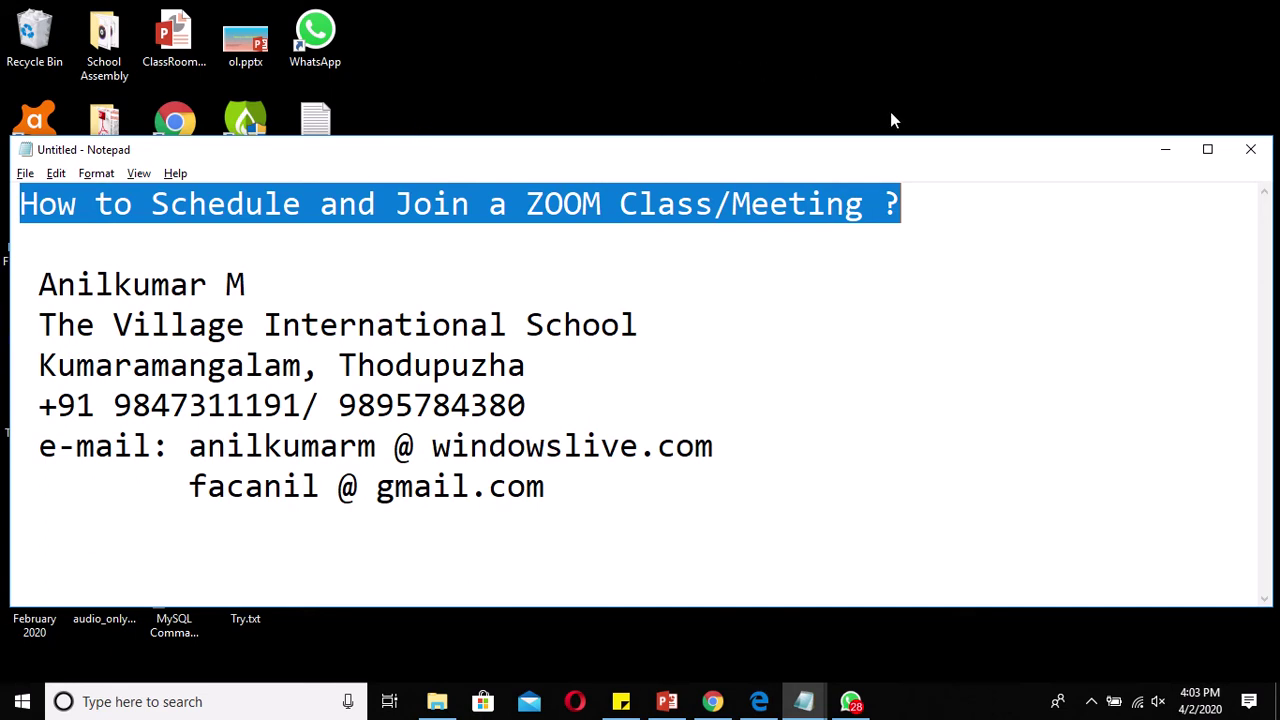
- Minimize Notepad and launch Zoom from its desktop shortcut
click(1164, 152)
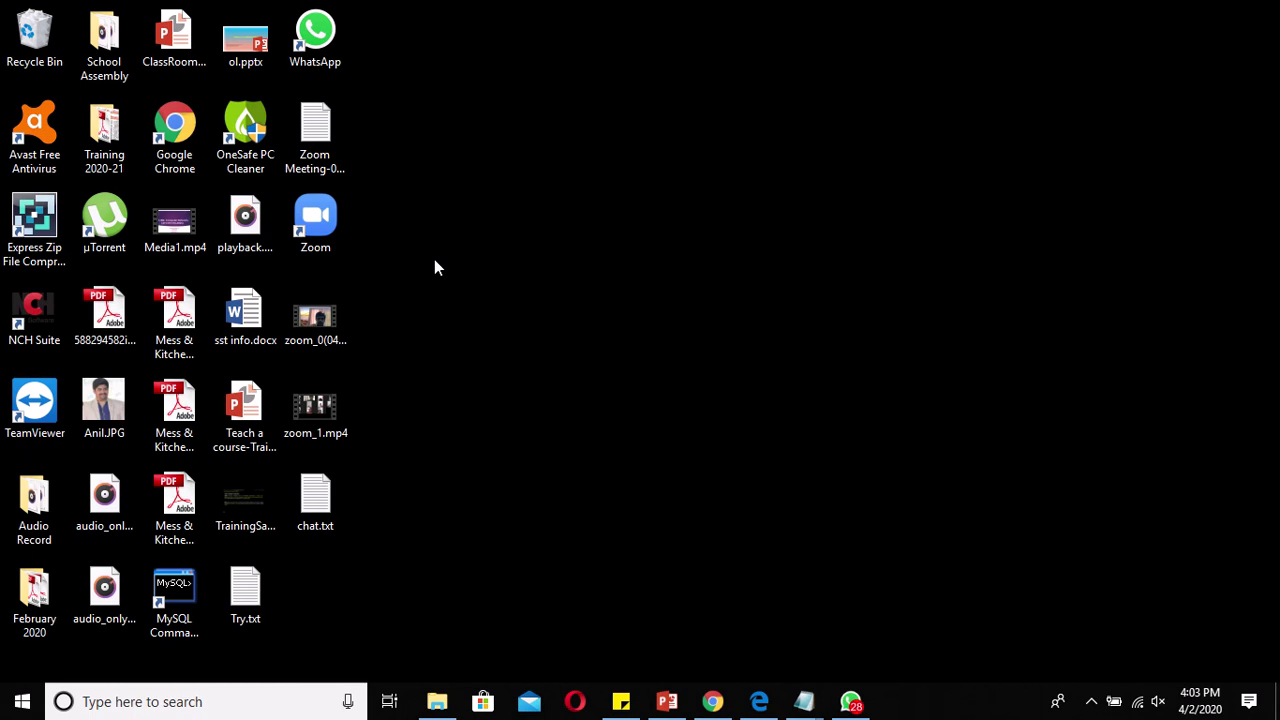
click(319, 233)
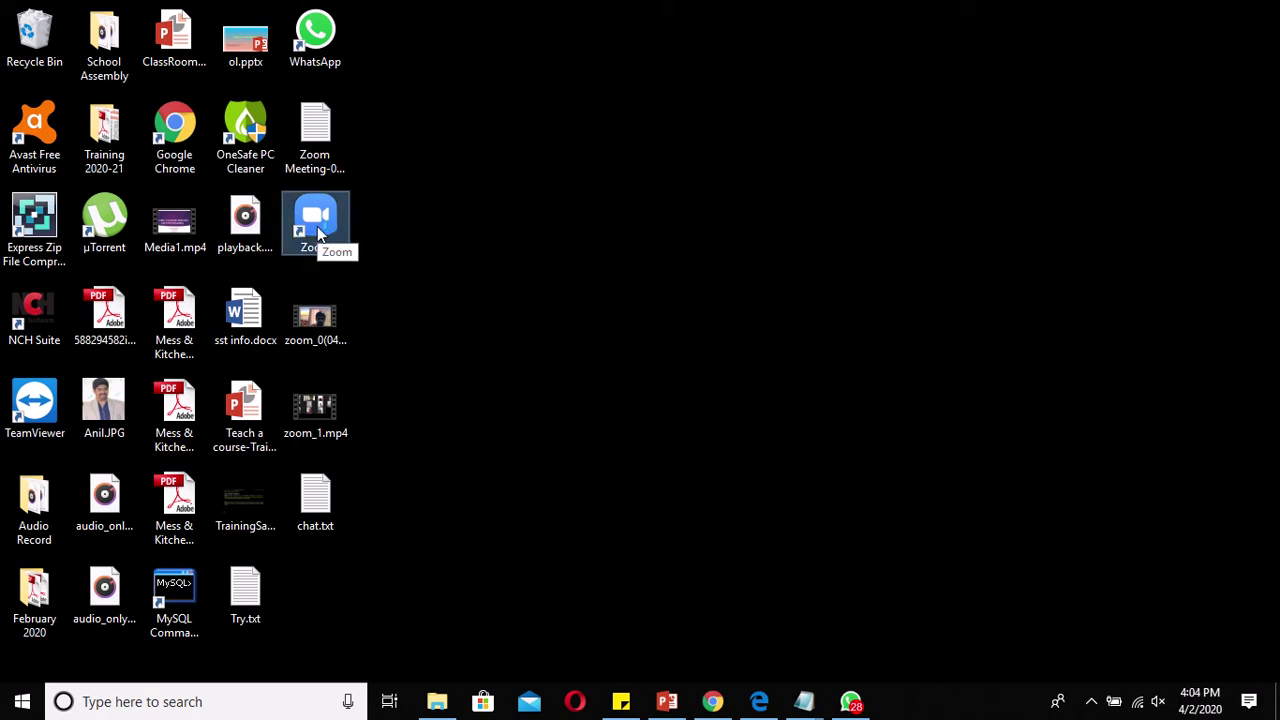
double_click(319, 233)
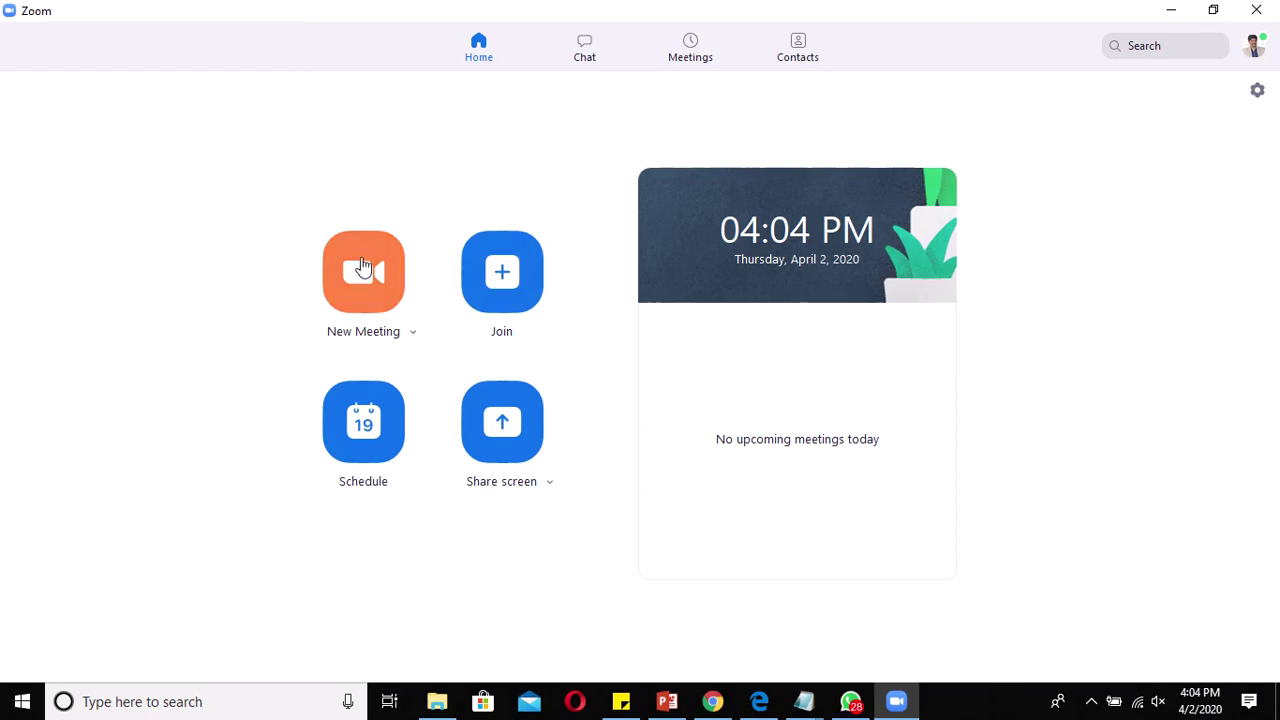
click(413, 336)
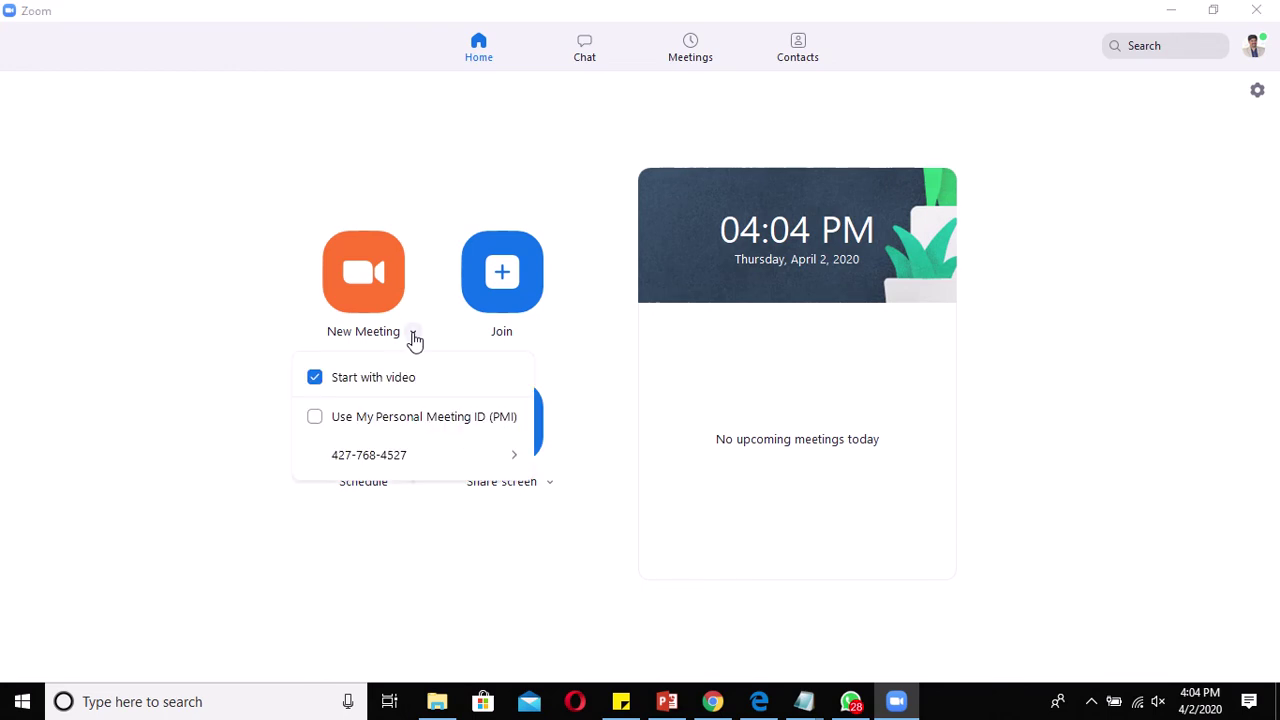
mouse_move(360, 451)
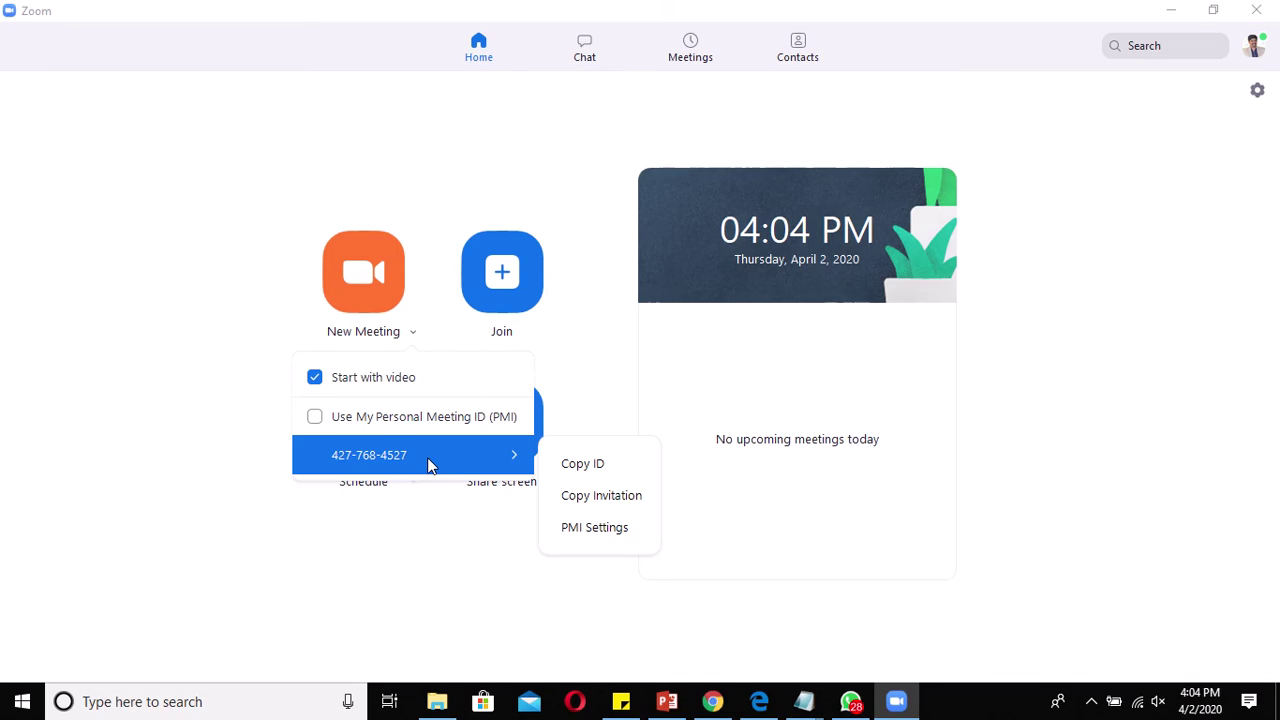
click(256, 342)
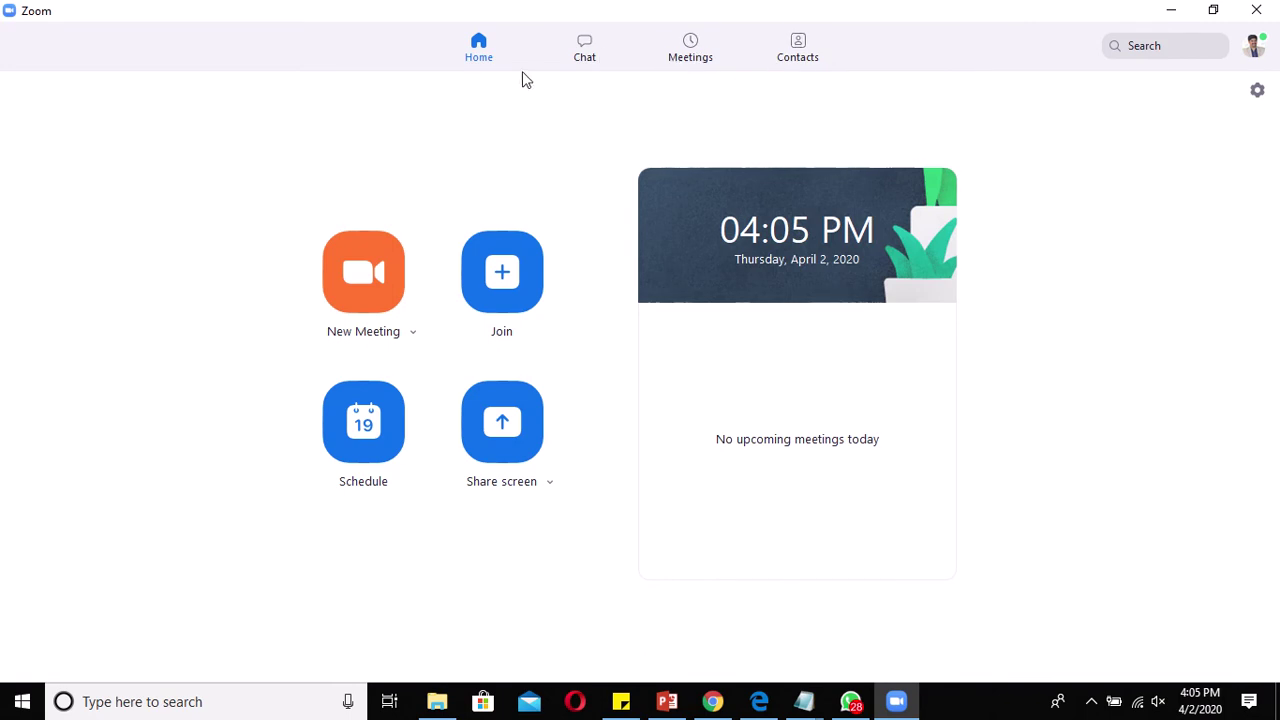
- In Chat, browse the personal space, recent-chat sorting, All Files, Contact Requests and Starred Messages
click(584, 48)
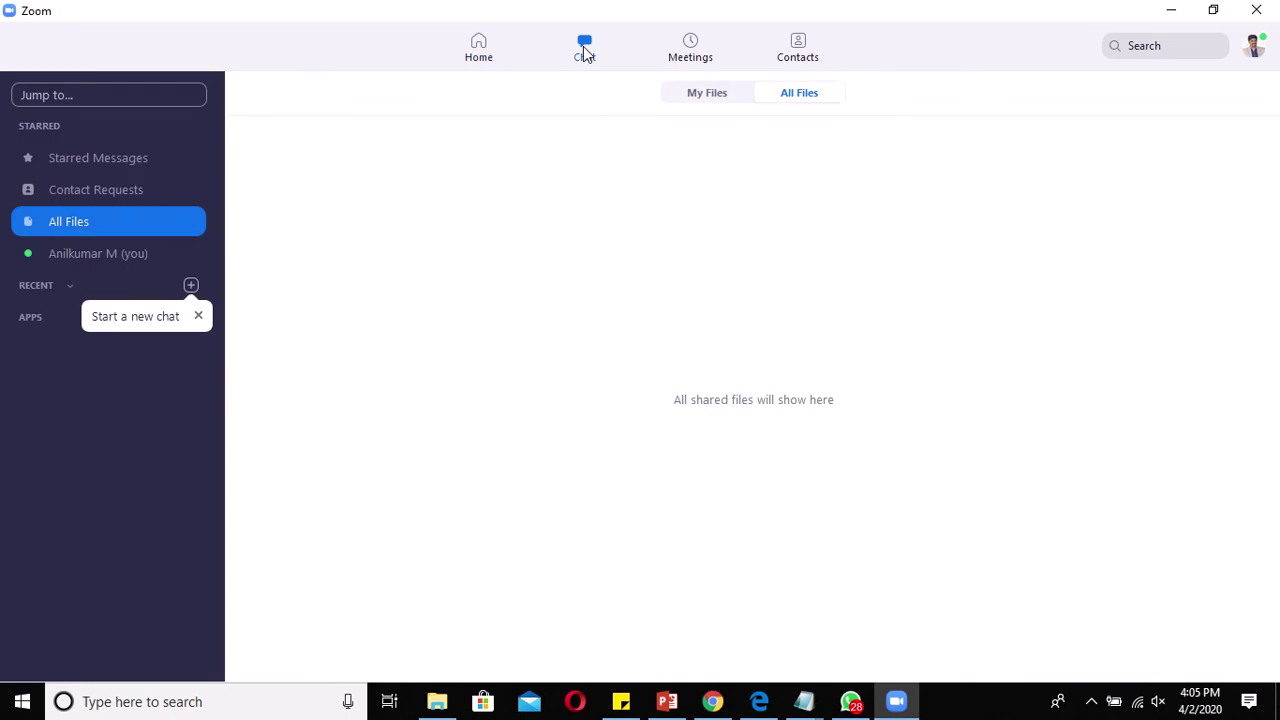
click(97, 255)
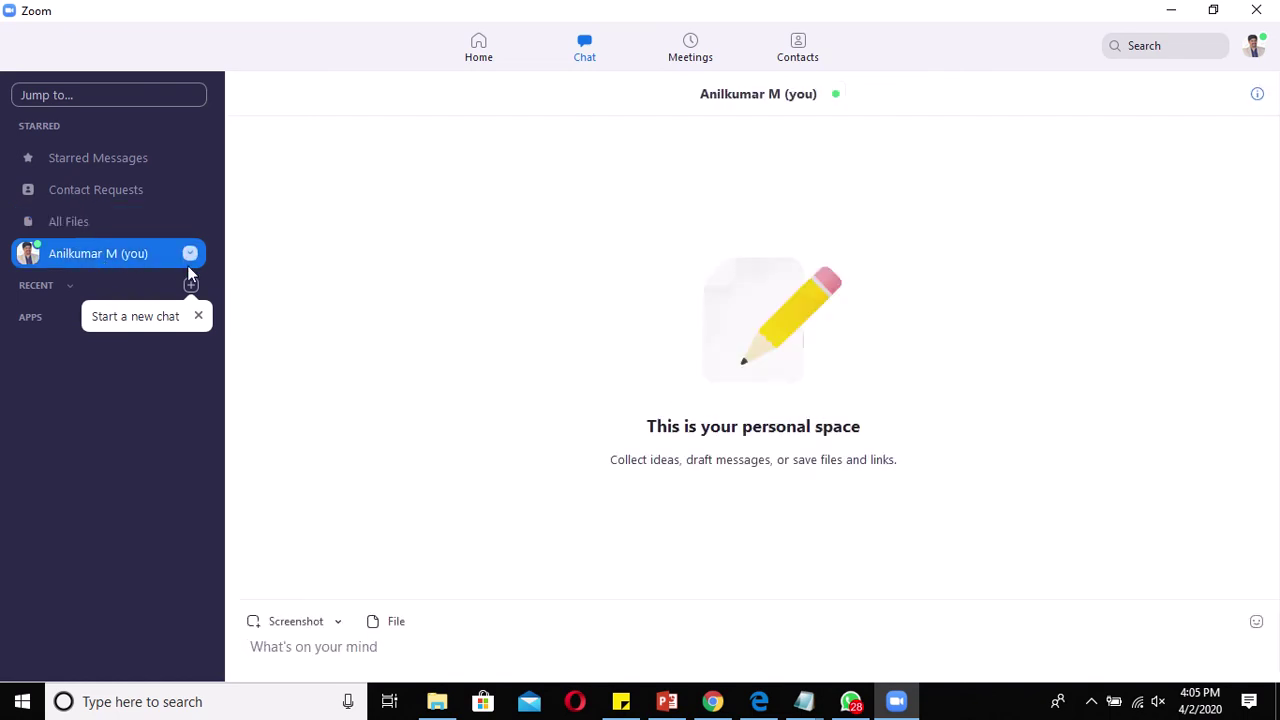
click(69, 285)
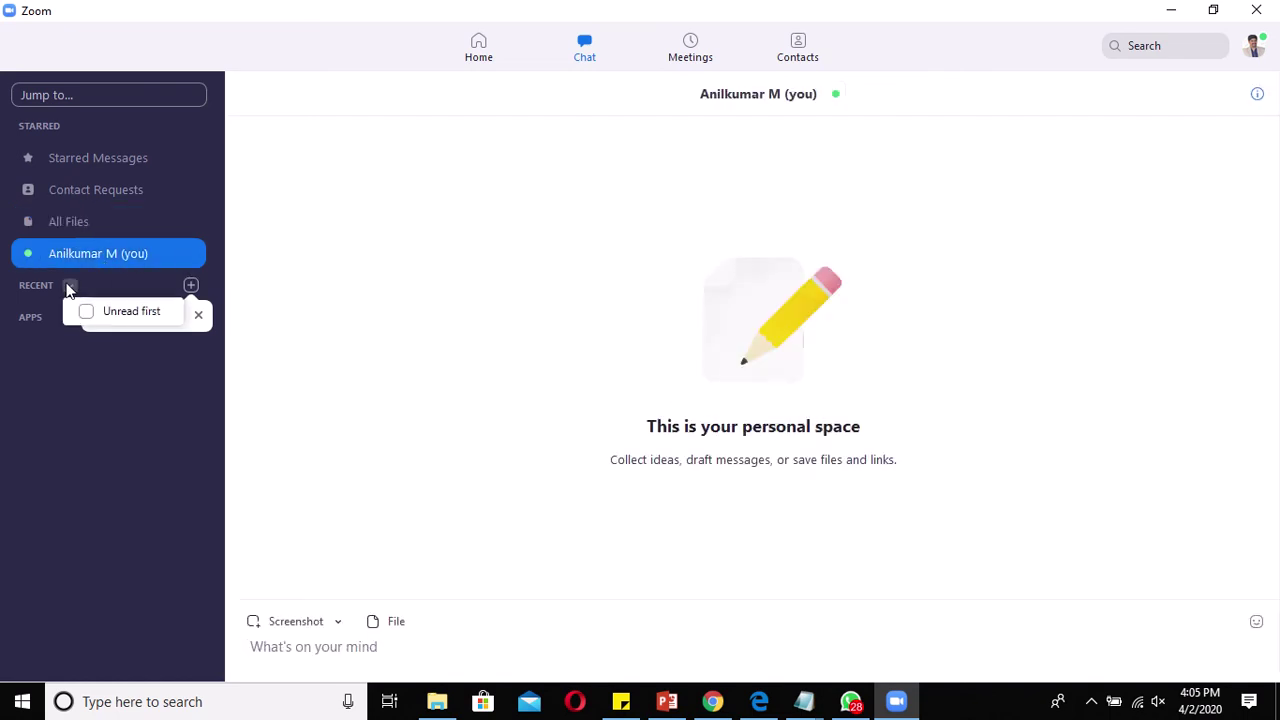
click(38, 290)
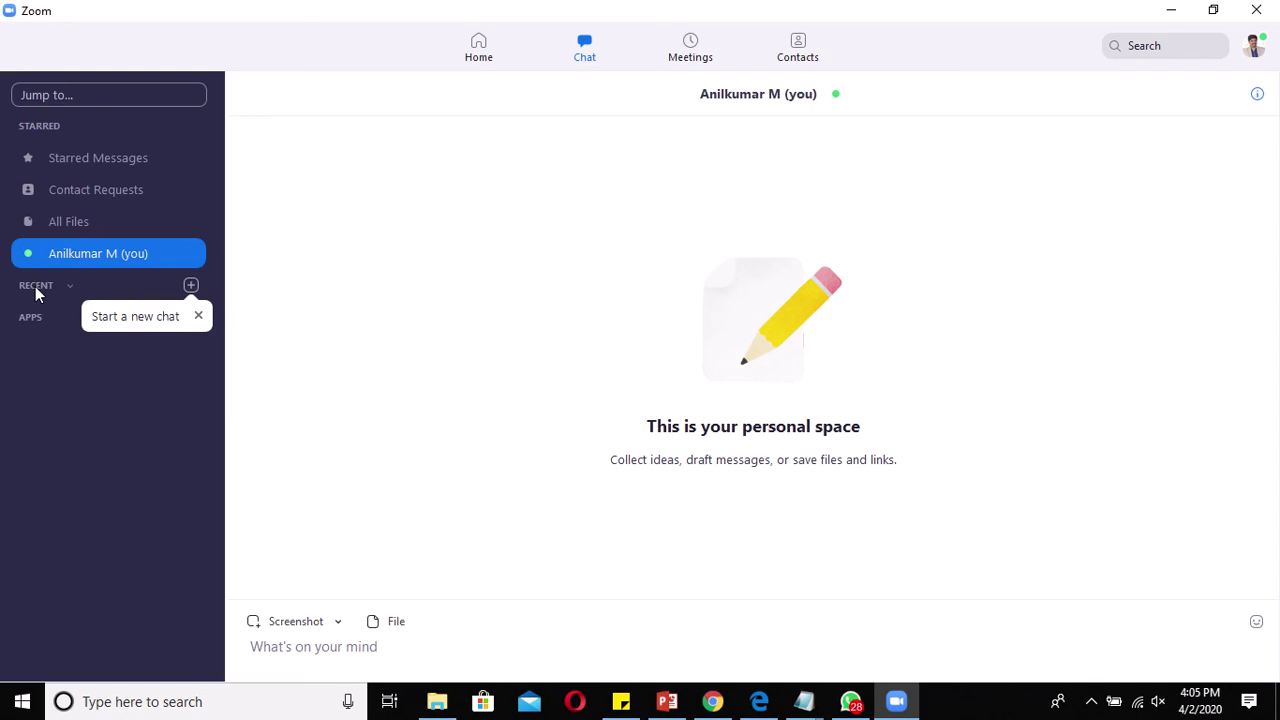
click(85, 215)
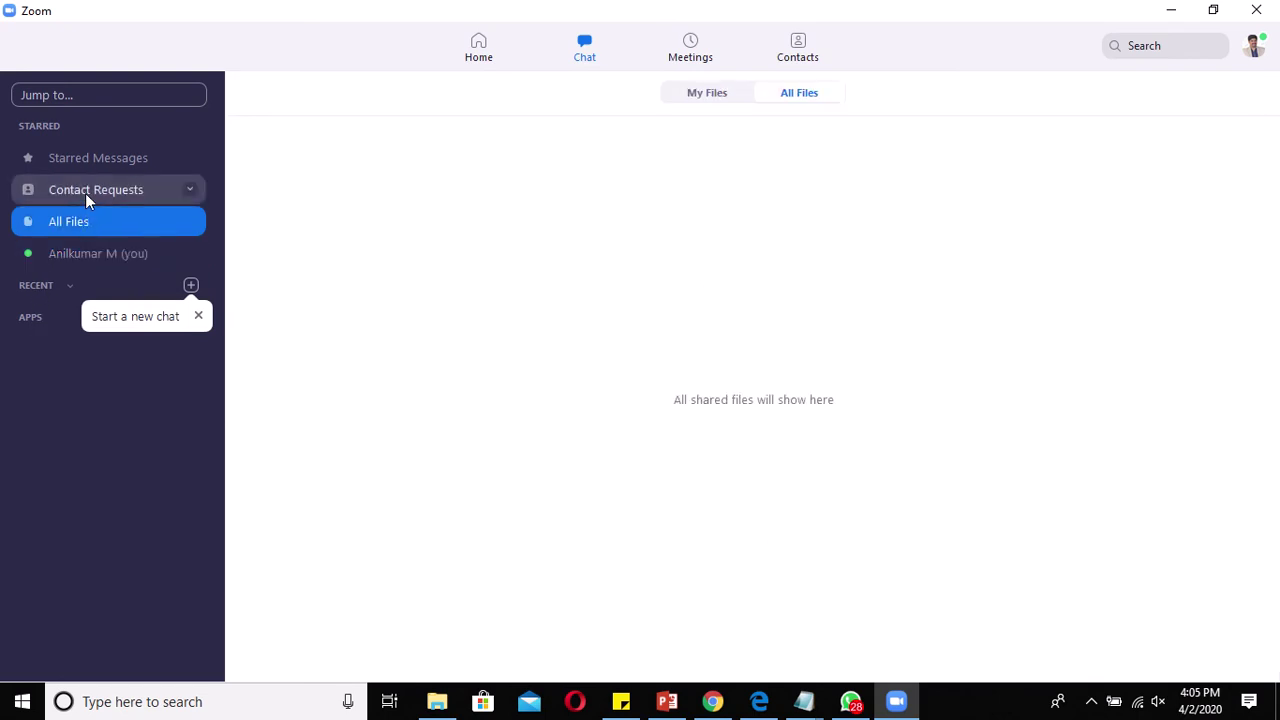
click(85, 193)
click(88, 168)
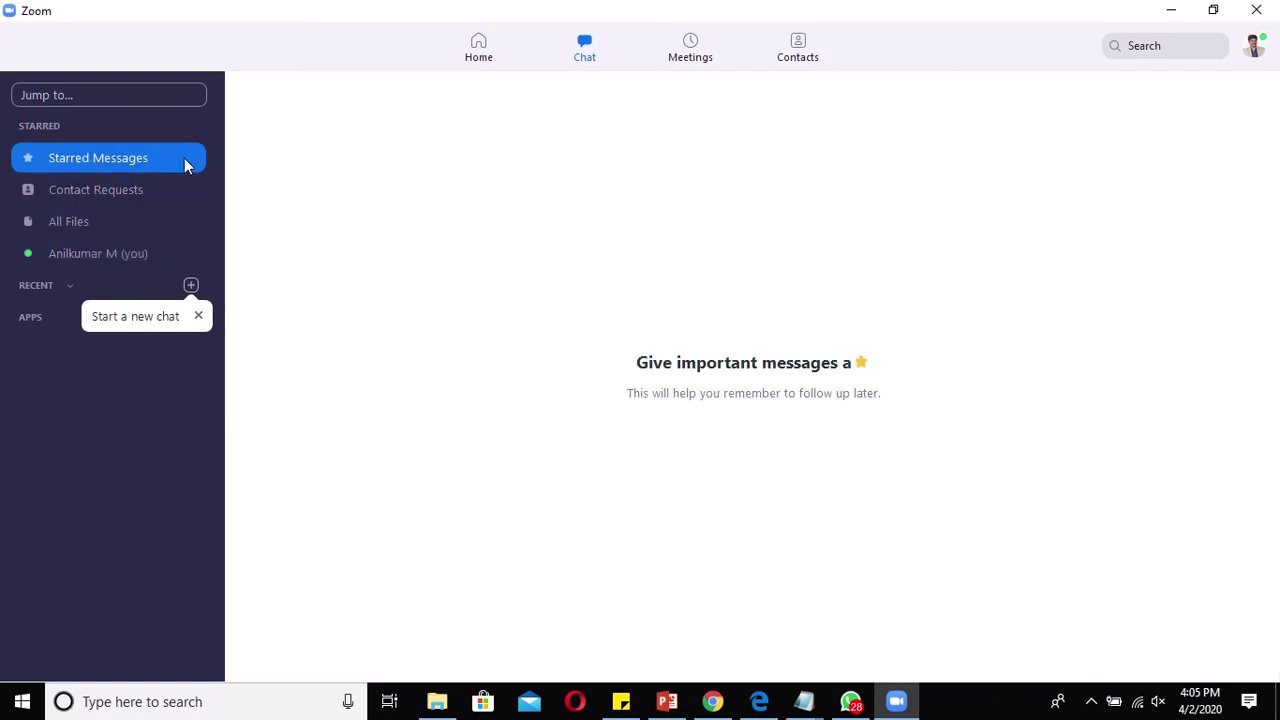
click(694, 57)
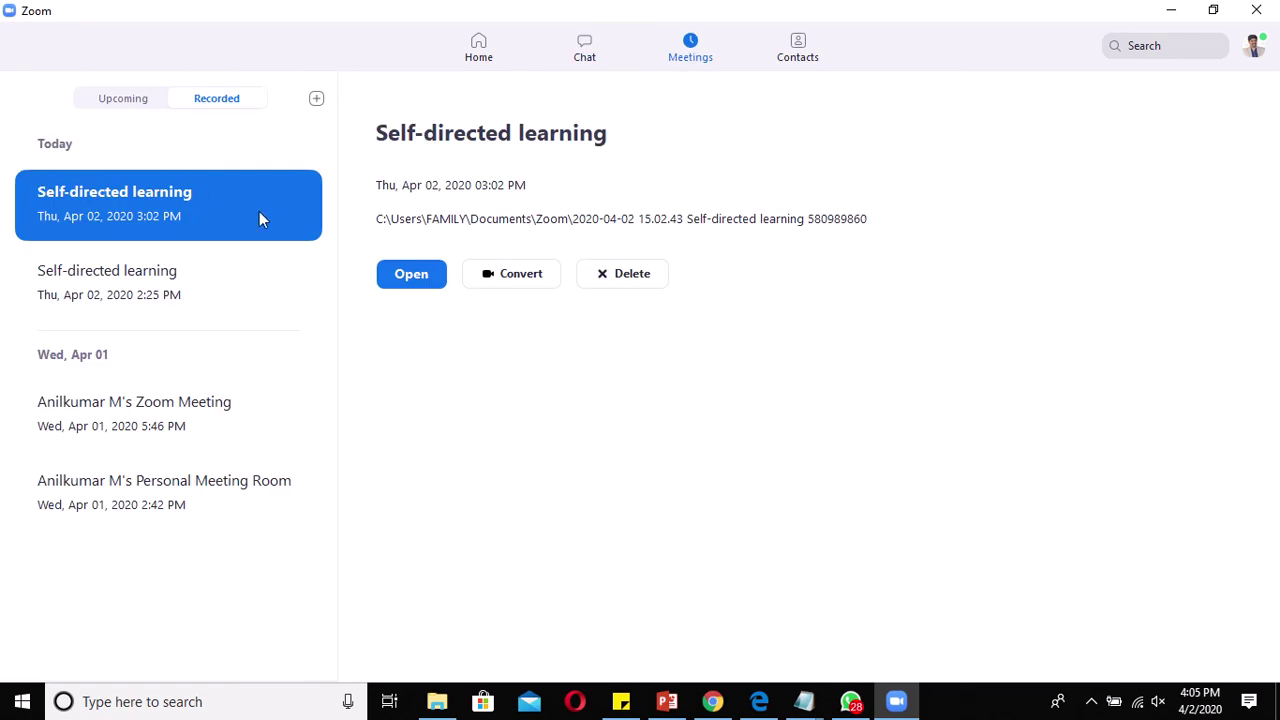
- Switch between the Upcoming and Recorded meeting lists, ending on Recorded
click(120, 100)
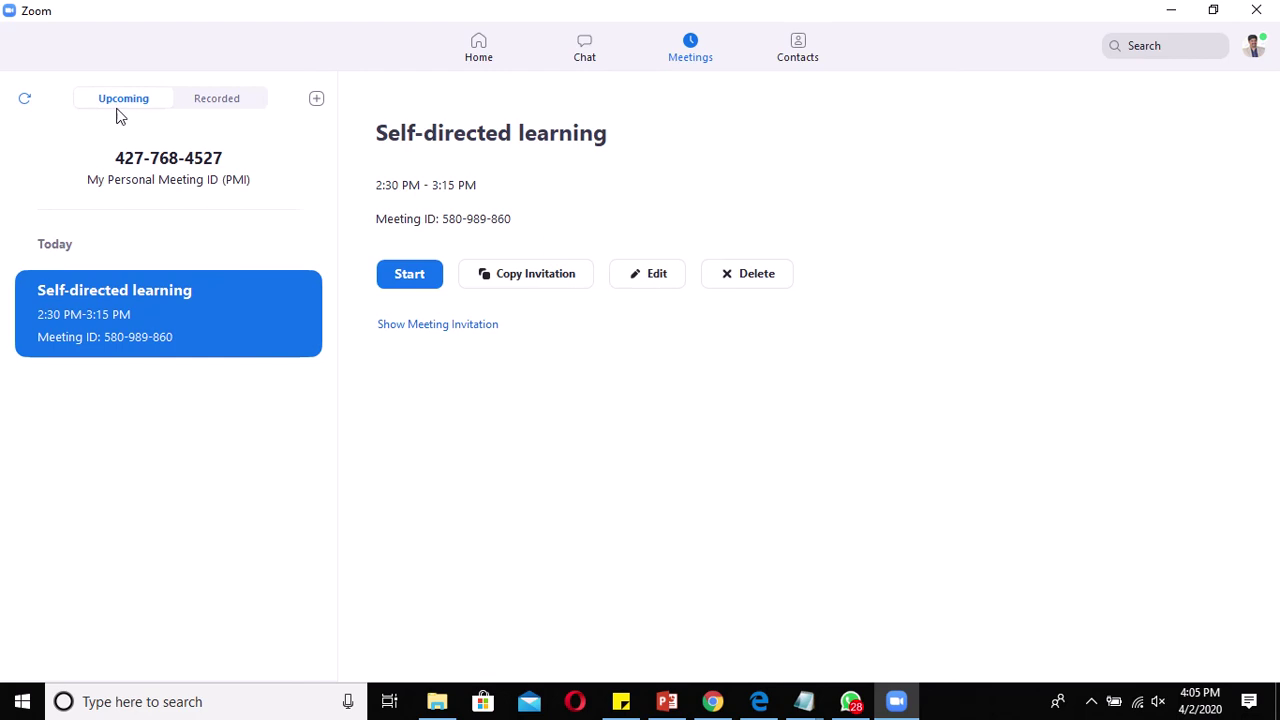
click(214, 103)
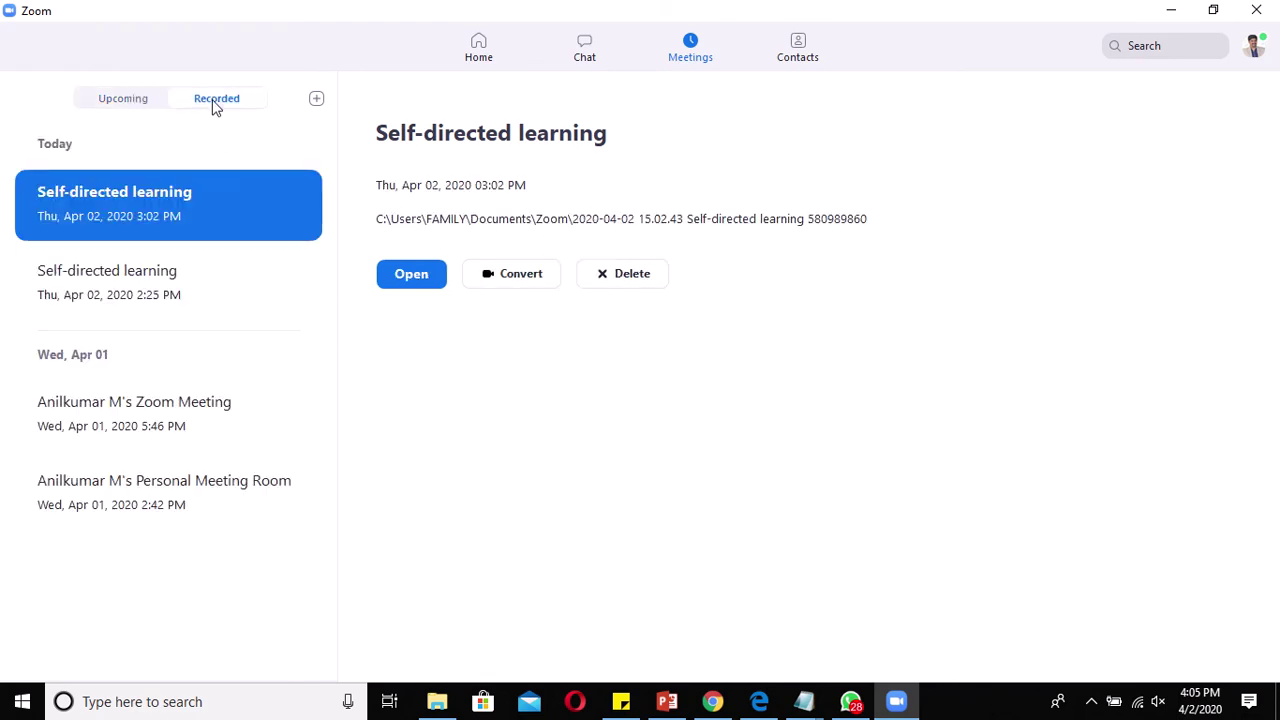
click(132, 102)
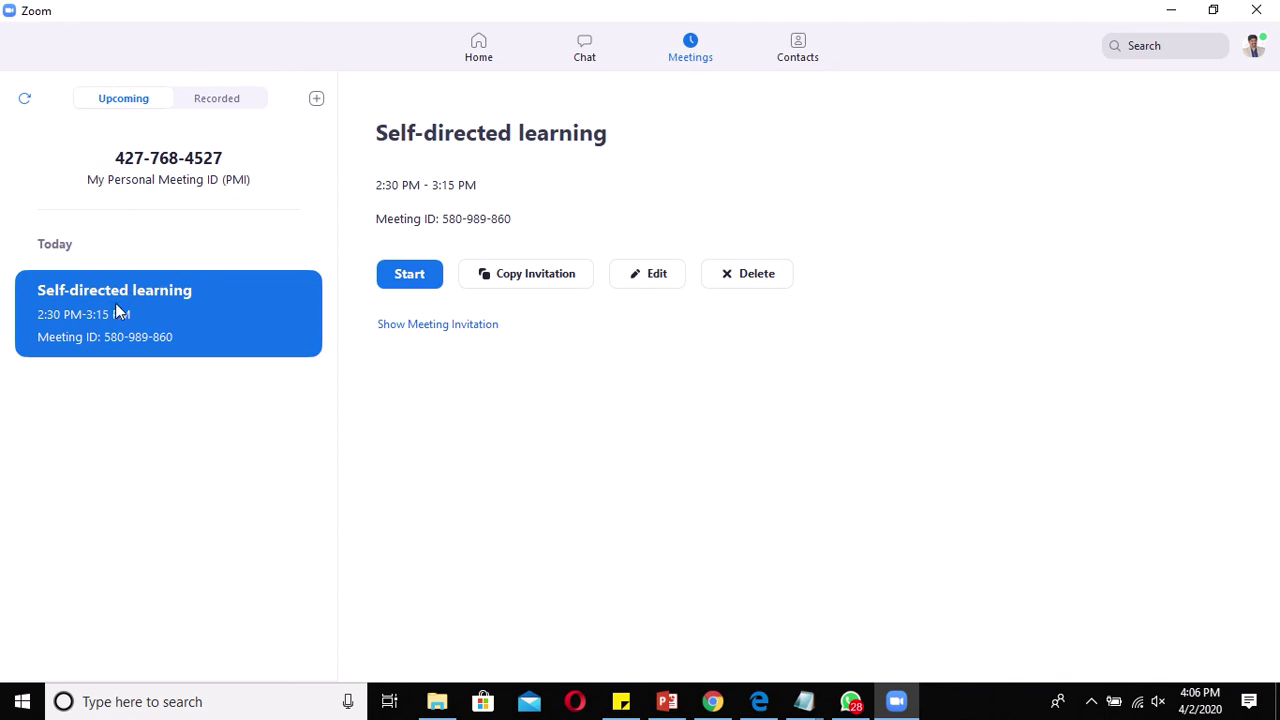
click(211, 100)
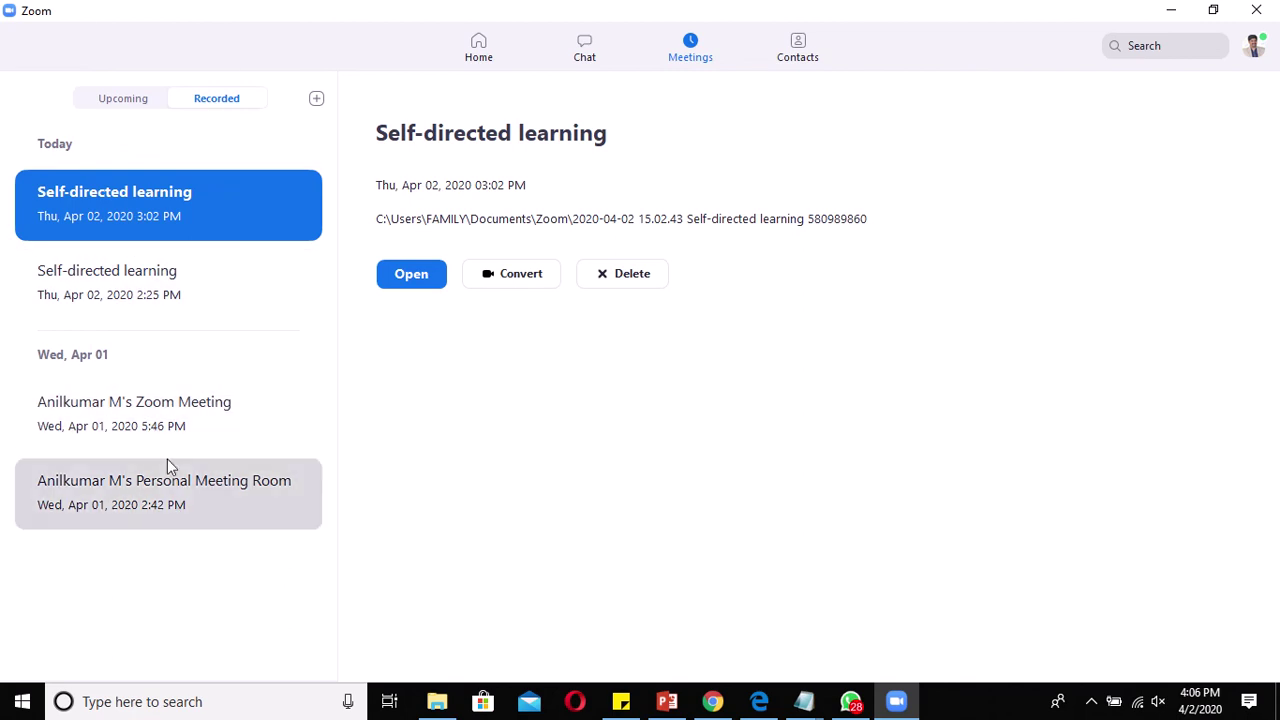
- Inspect the 2:25 PM, 3:02 PM and April 1 5:46 PM recordings, highlighting the saved file path
click(121, 289)
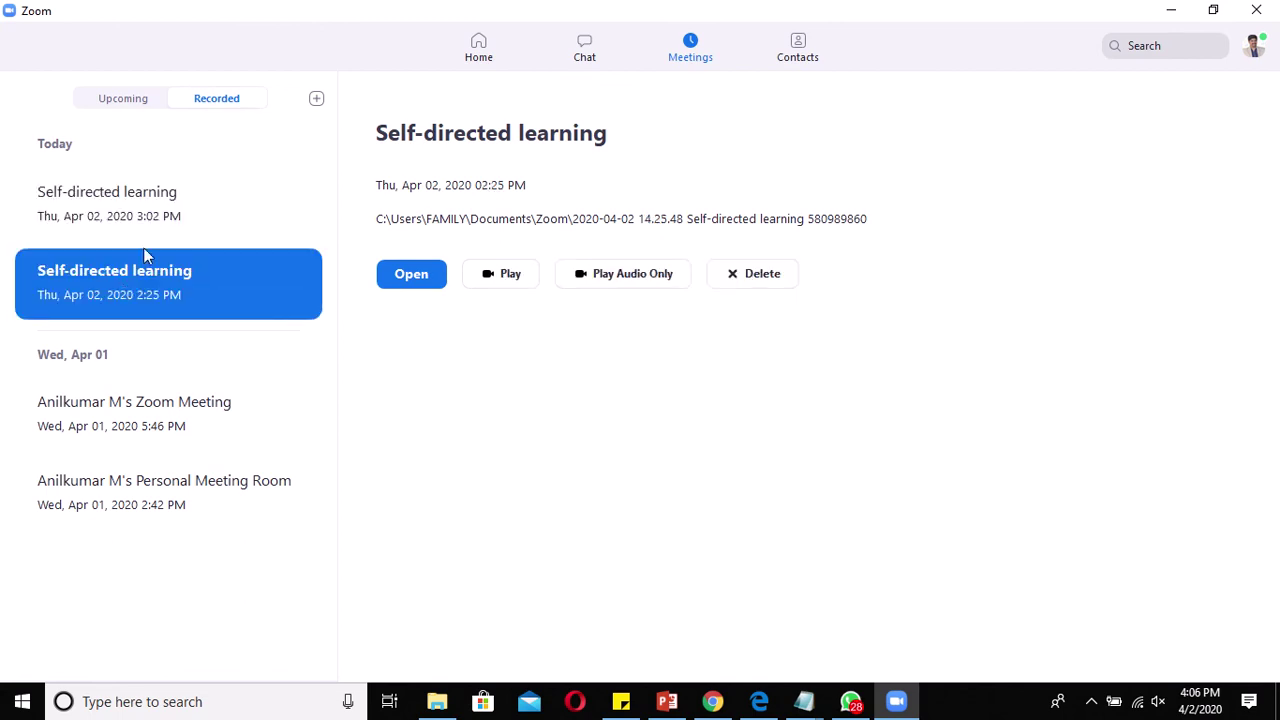
click(149, 219)
click(121, 293)
click(114, 419)
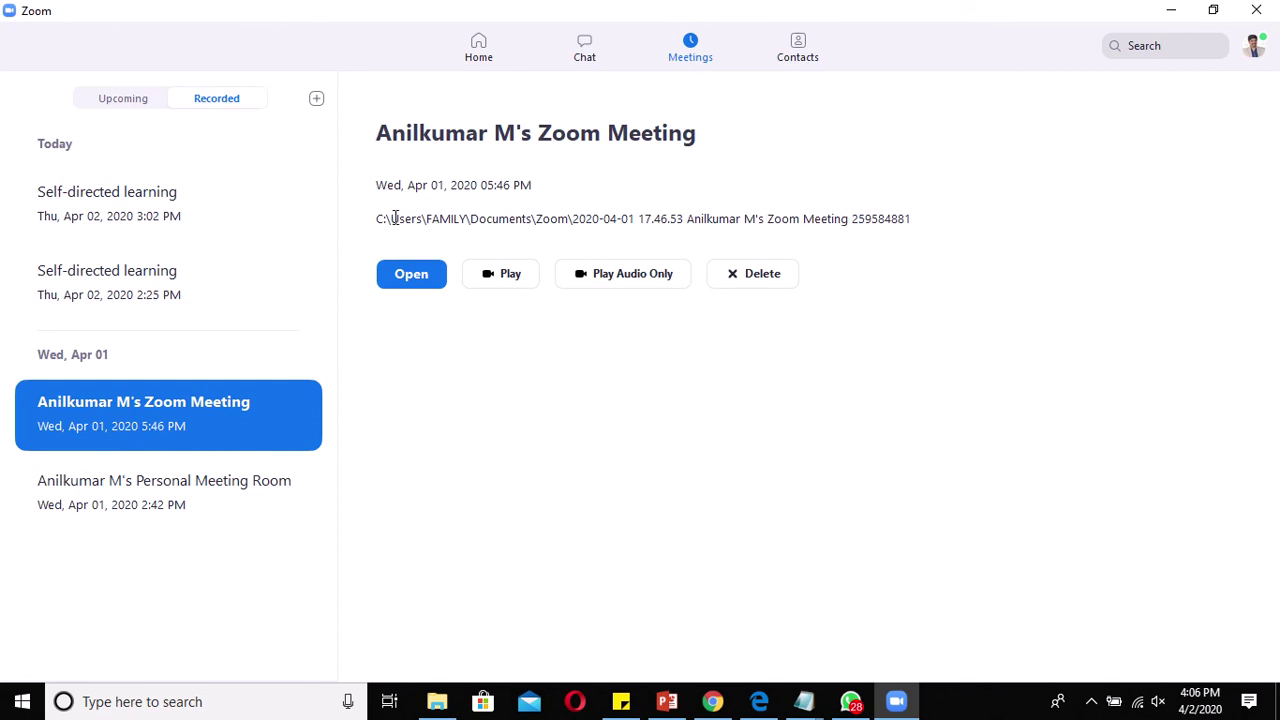
drag(378, 218, 946, 221)
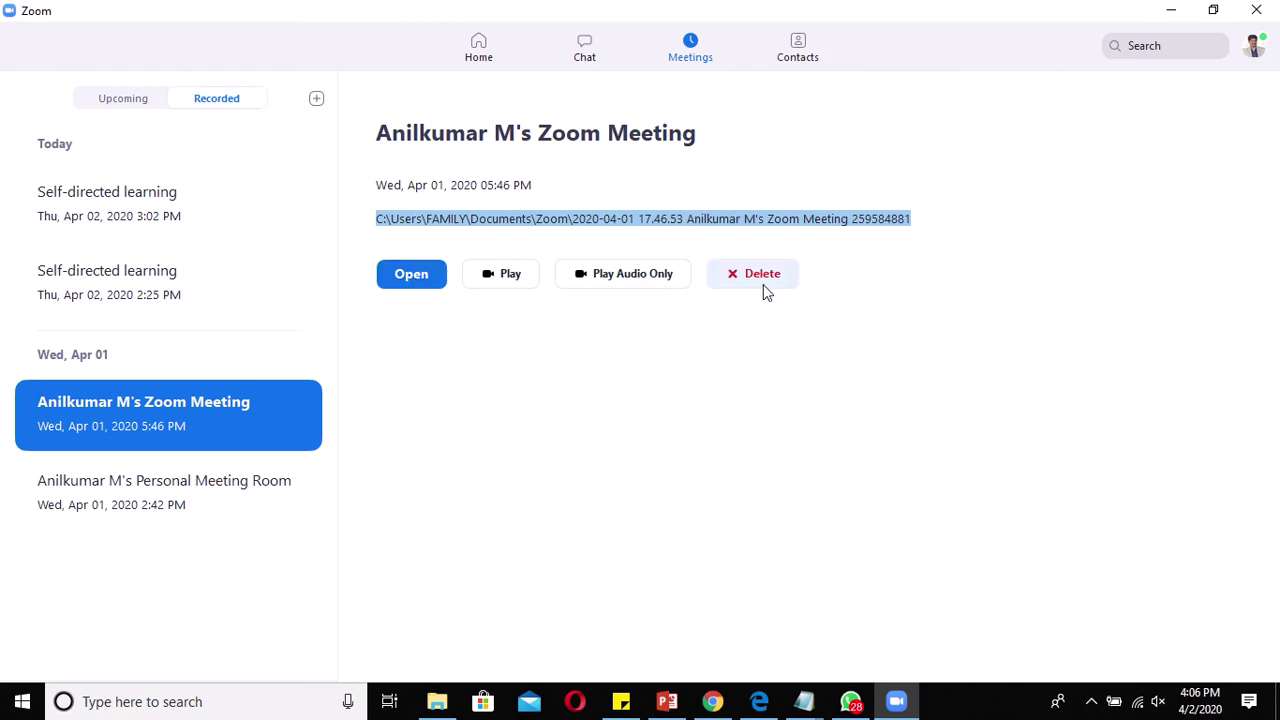
- Look at the empty Contacts Channels list, then go back to the Home page
click(794, 56)
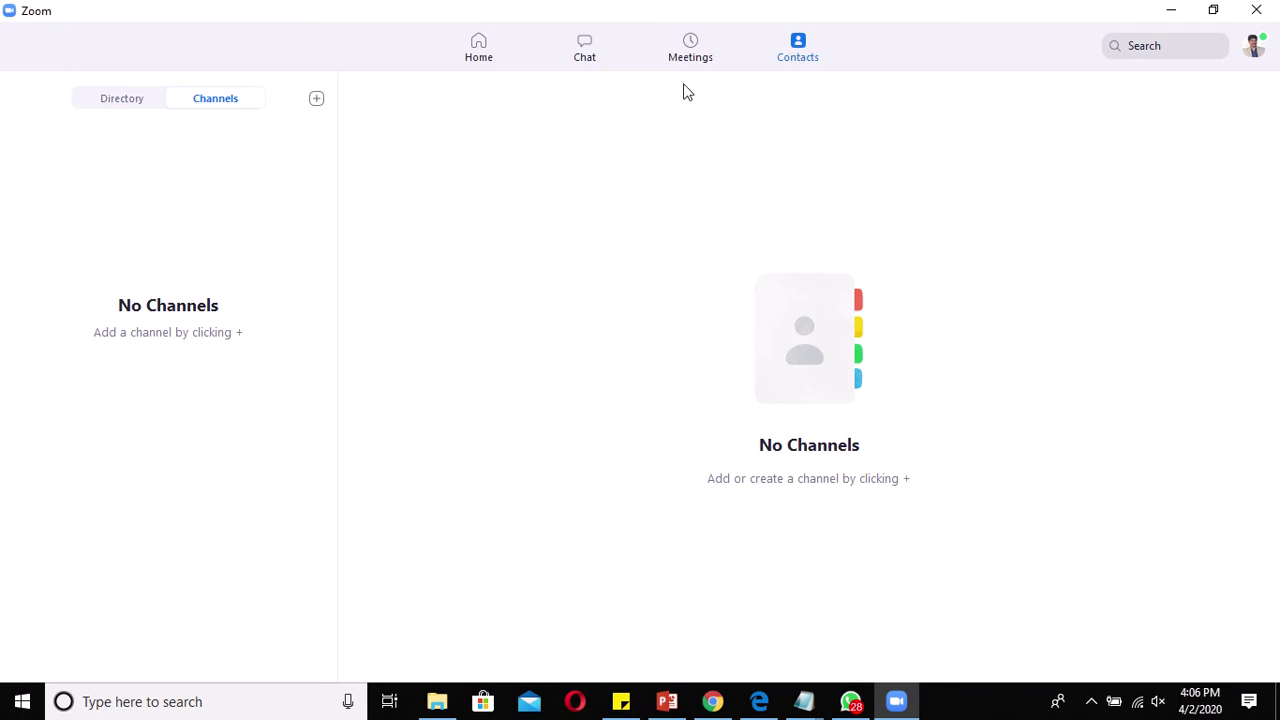
click(480, 50)
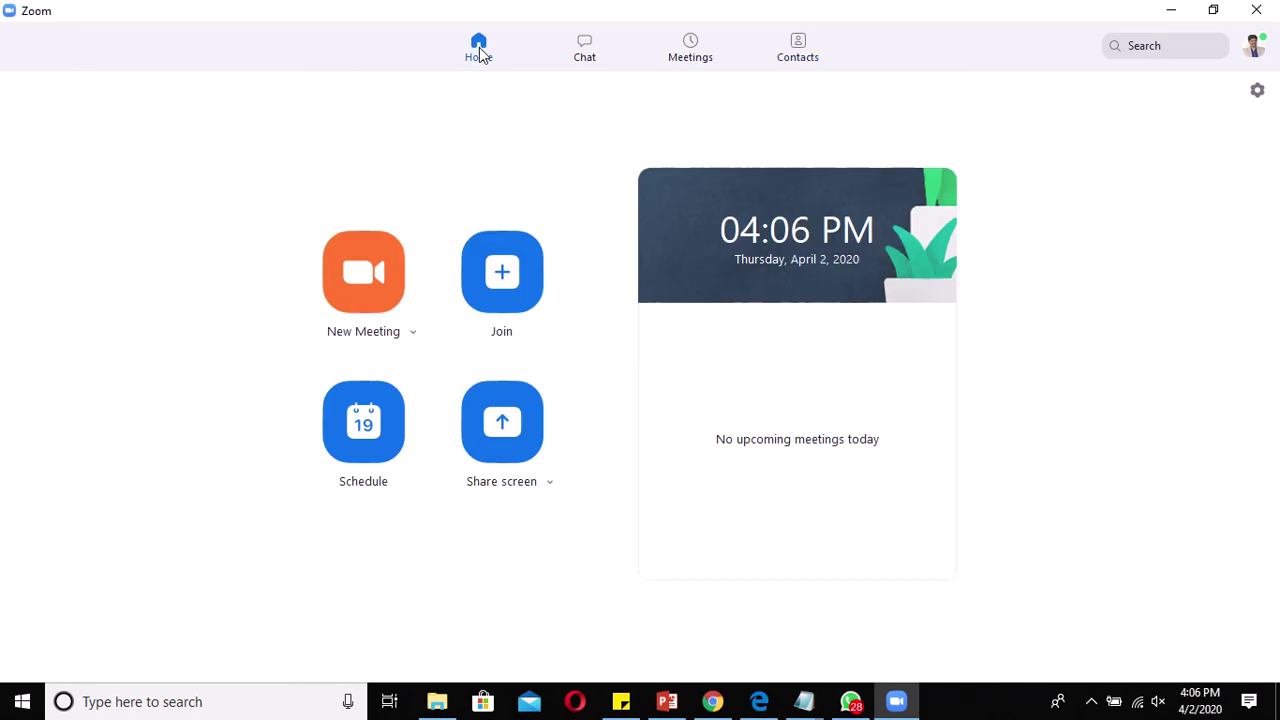
click(366, 440)
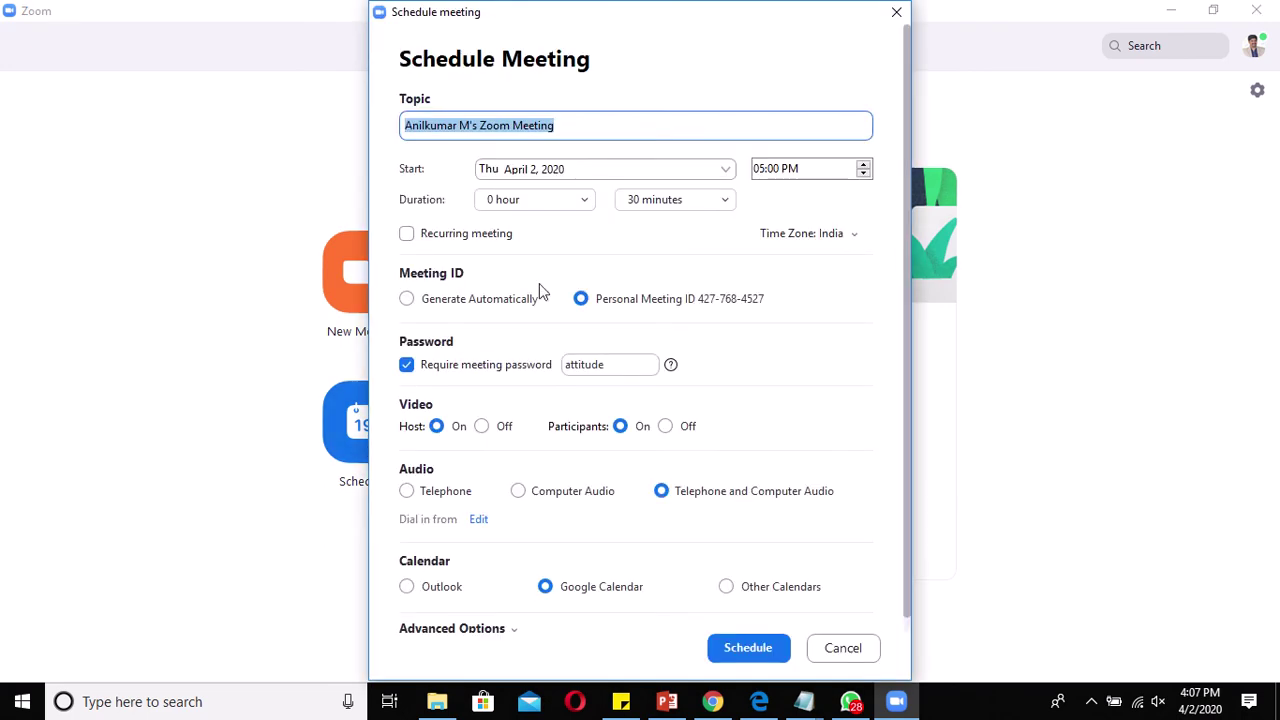
- Replace the default meeting topic with 'Computer Networks'
mouse_move(603, 11)
mouse_down()
mouse_move(605, 37)
mouse_move(606, 16)
mouse_up()
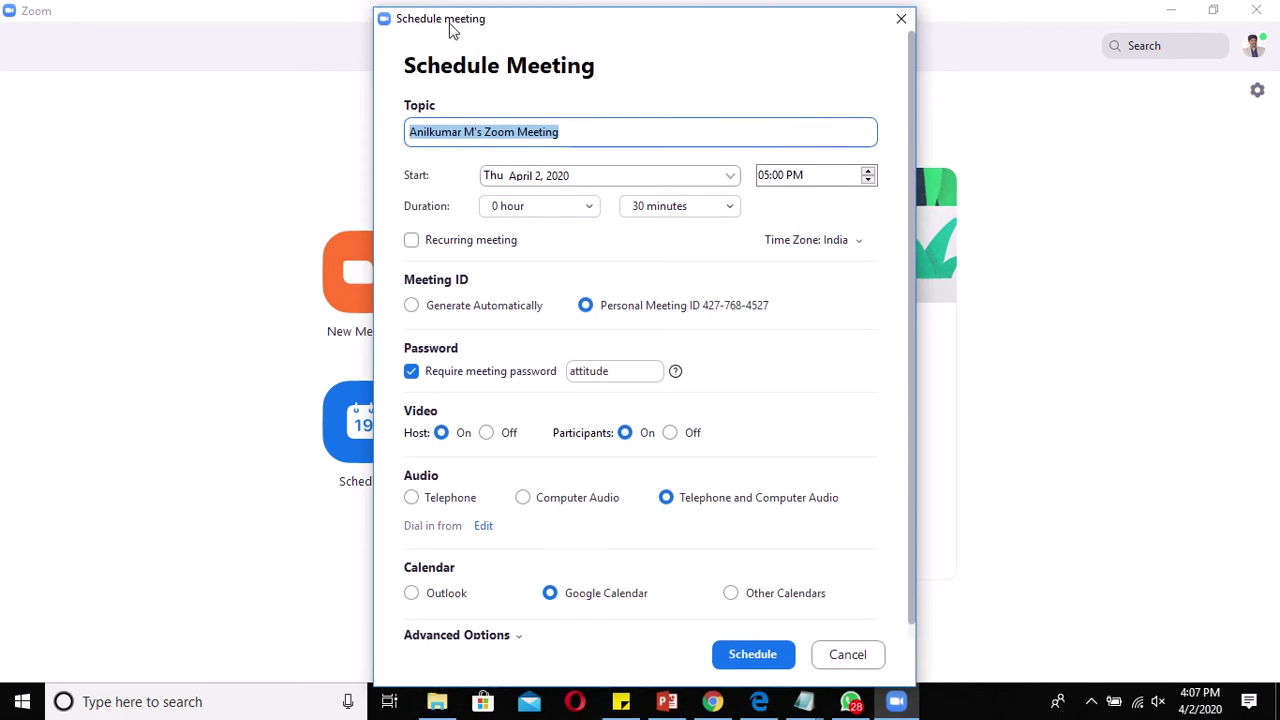
click(571, 135)
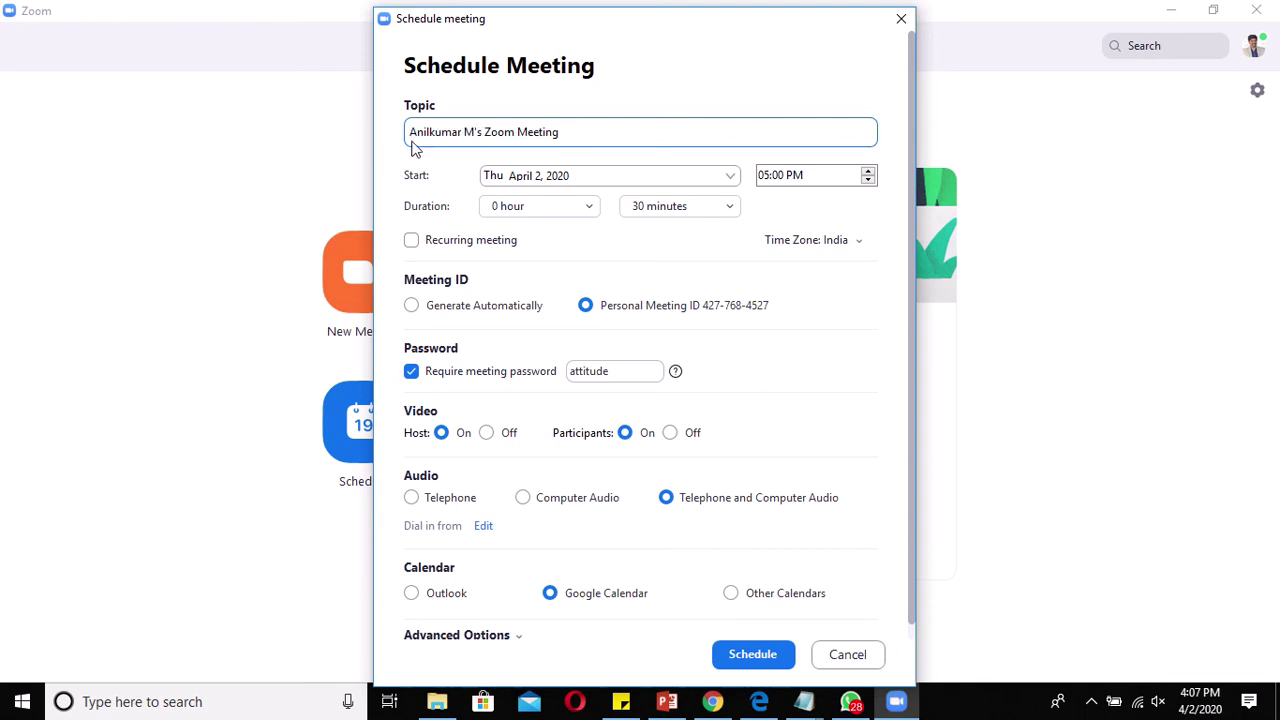
drag(568, 138, 403, 142)
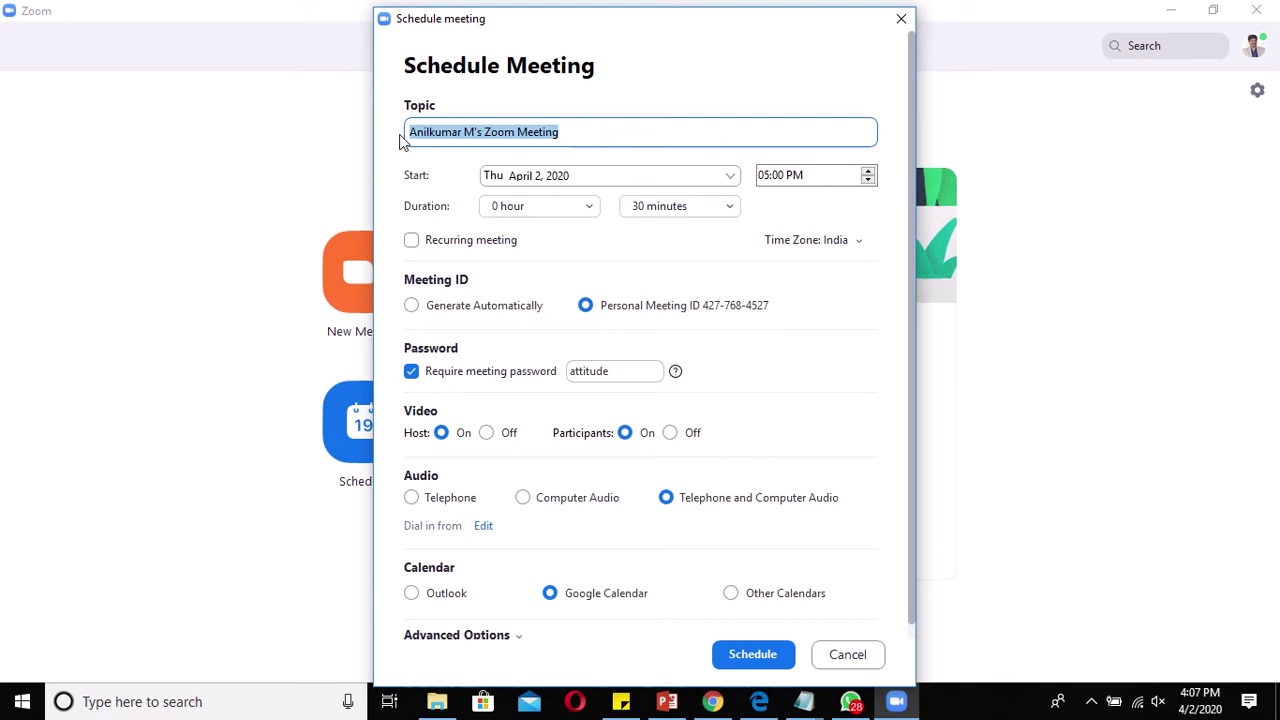
key(BackSpace)
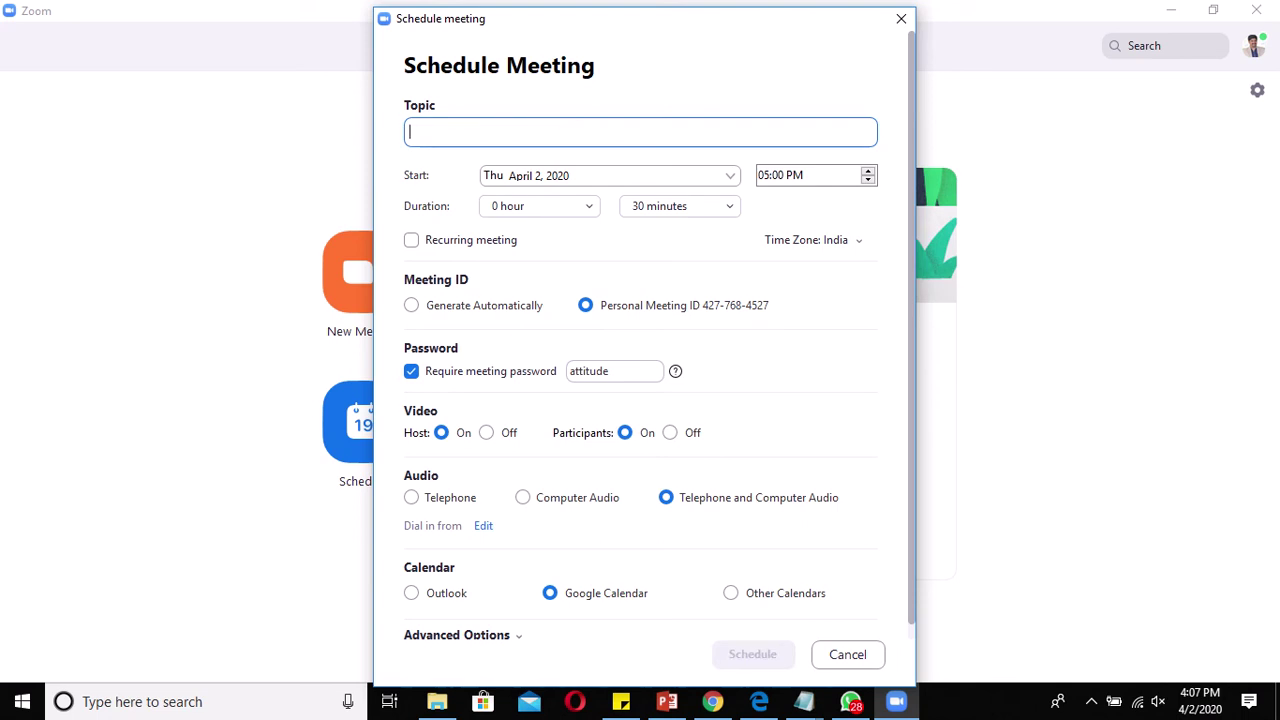
text(Compu)
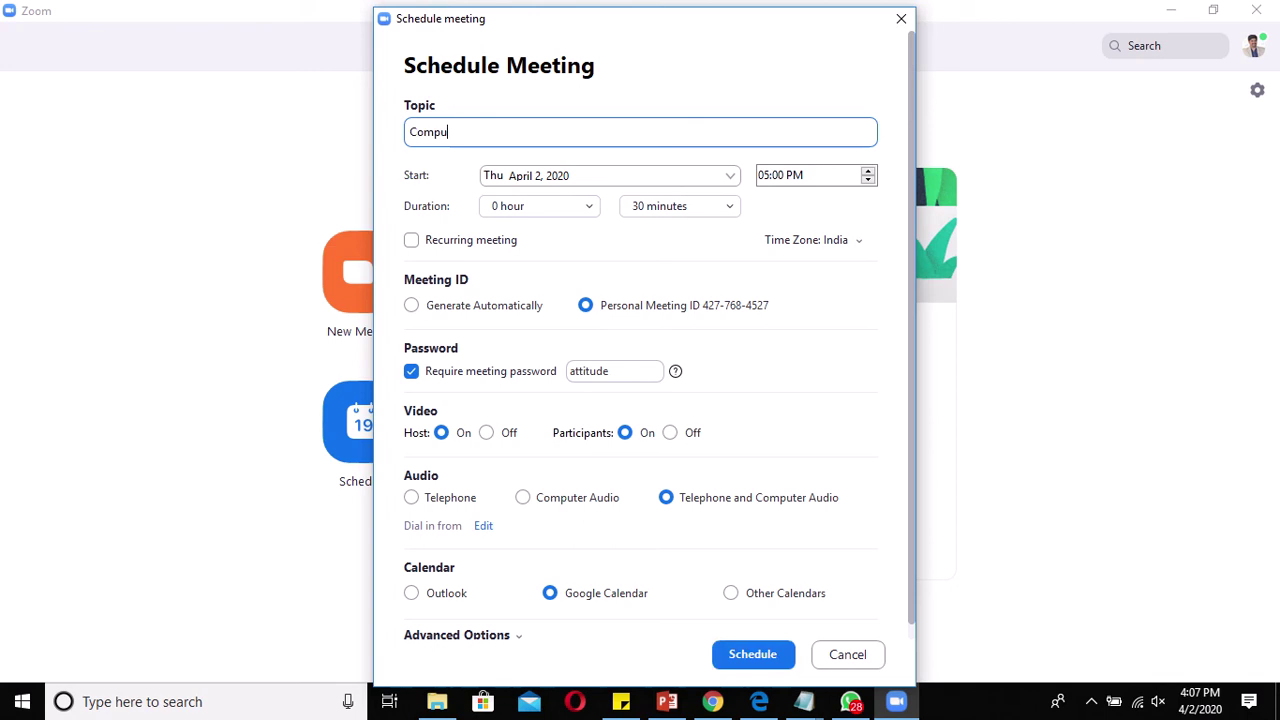
text(ter Net)
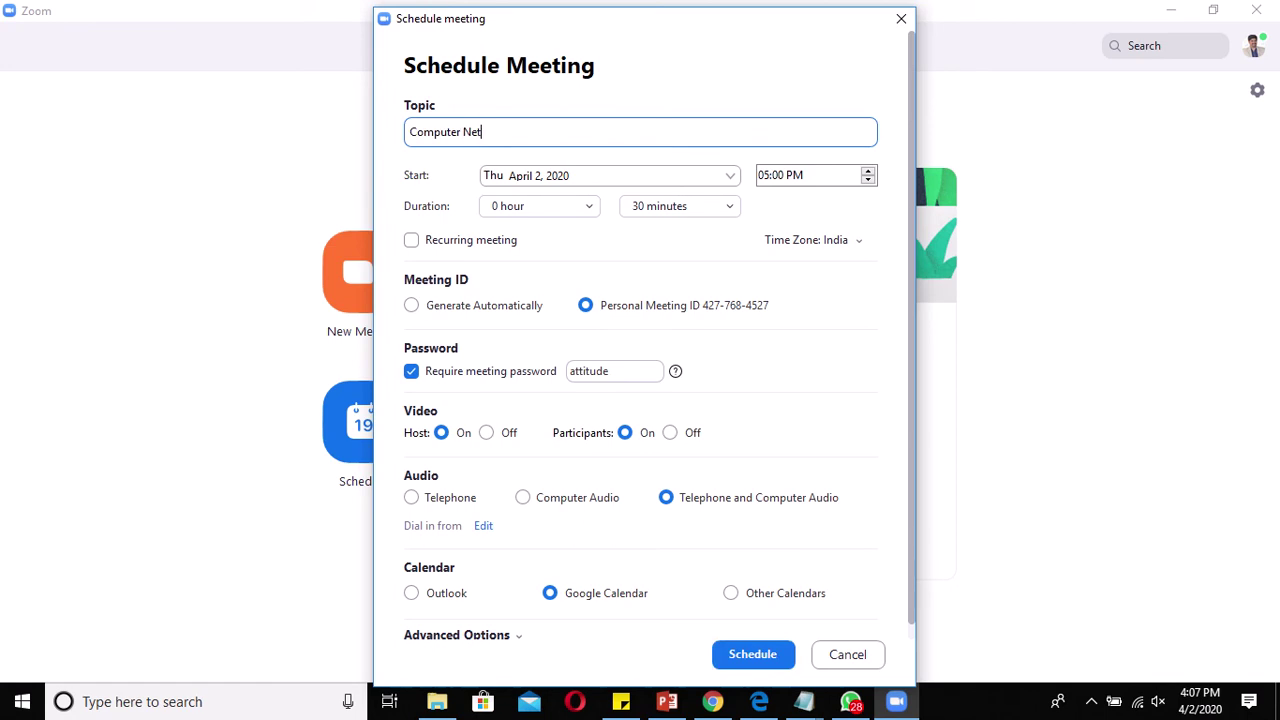
text(works)
- Set the meeting's start date to Monday, April 6, 2020
click(563, 177)
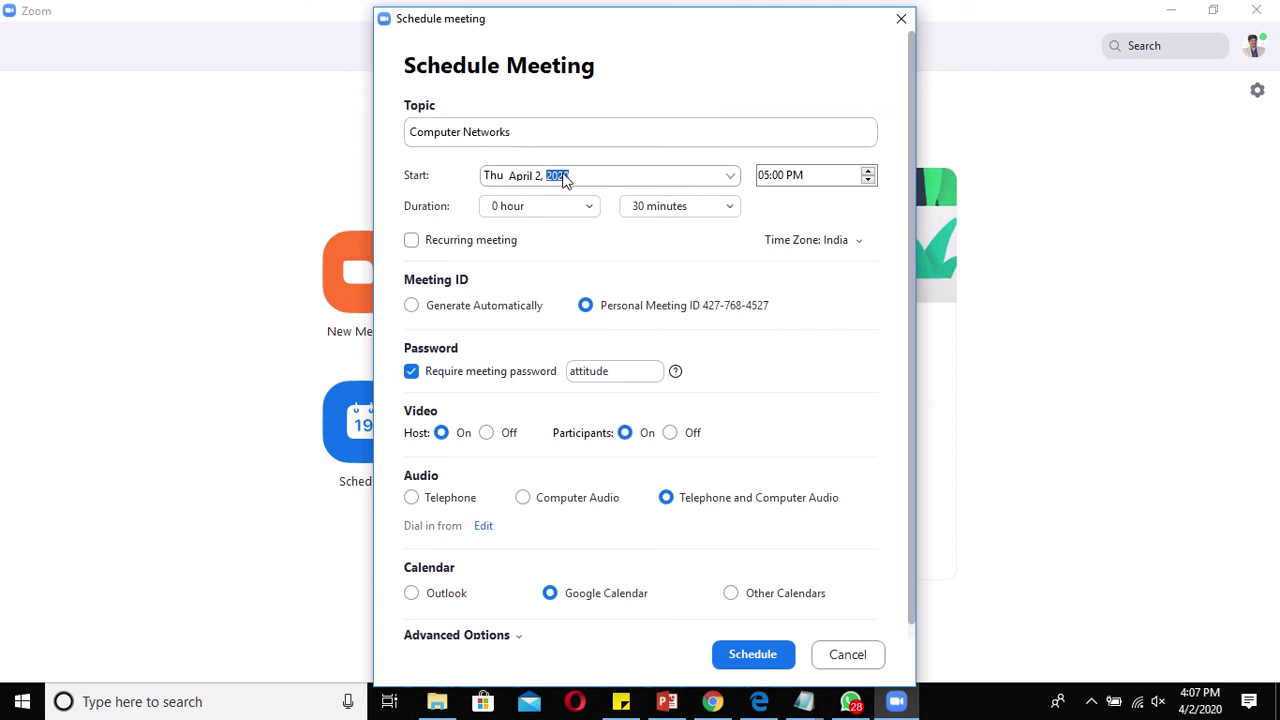
click(730, 176)
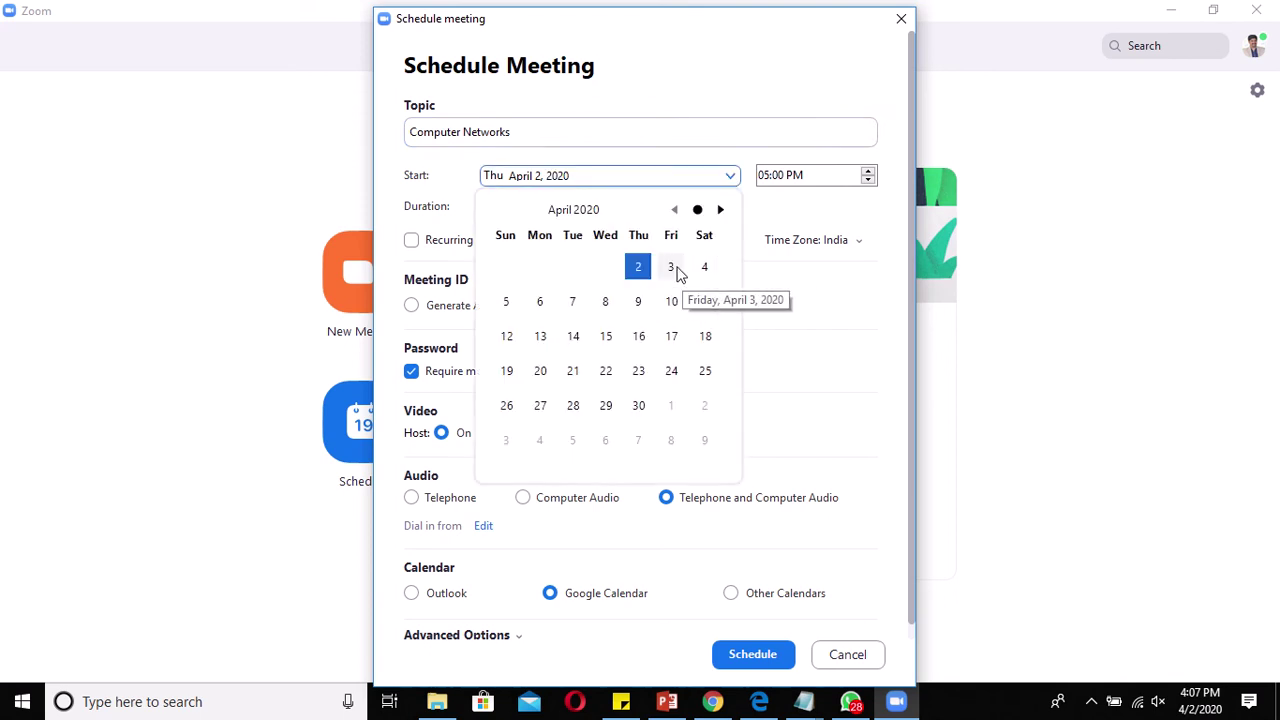
click(540, 306)
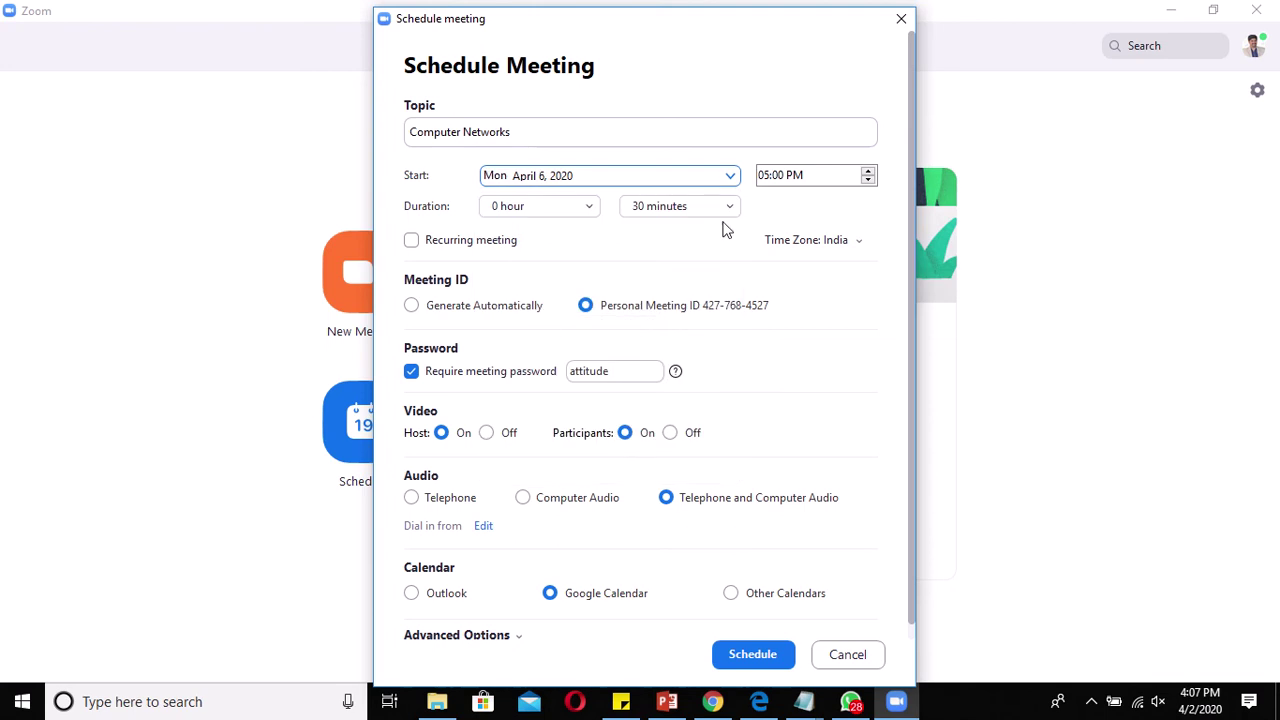
- Set the meeting's start time to 09:00 AM
double_click(868, 170)
click(772, 187)
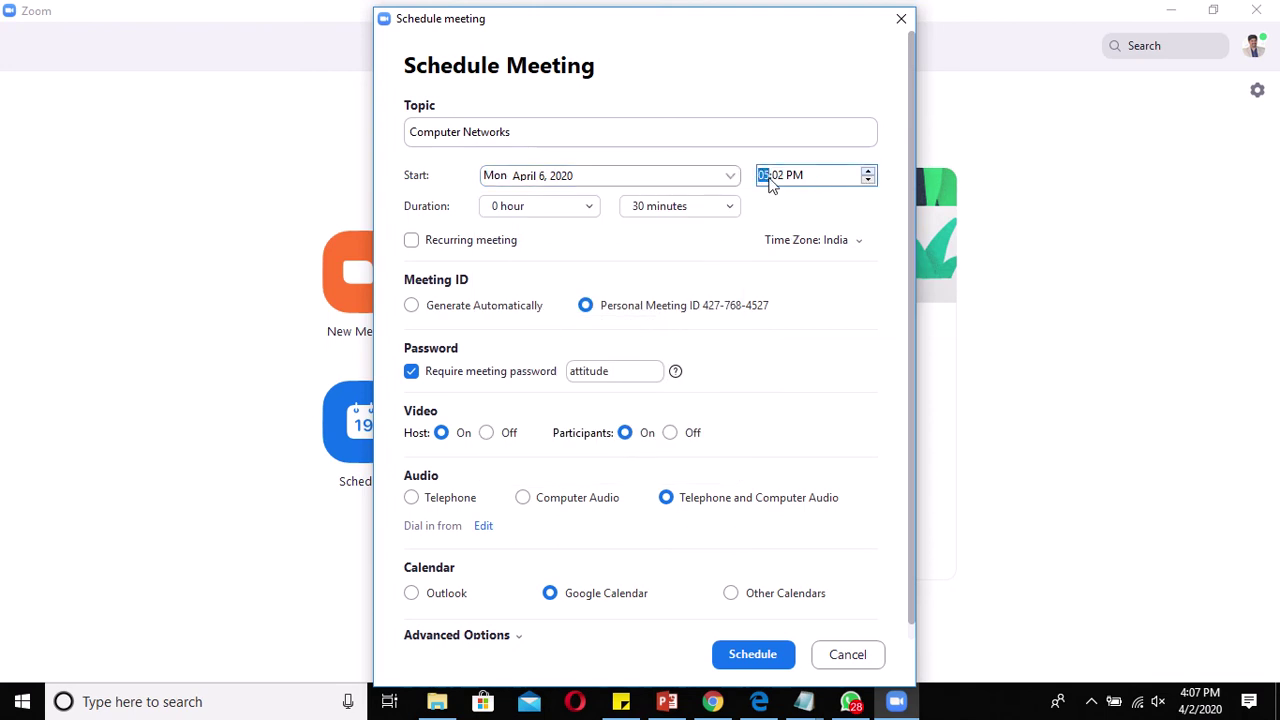
text(0)
click(780, 178)
text(00a)
click(648, 212)
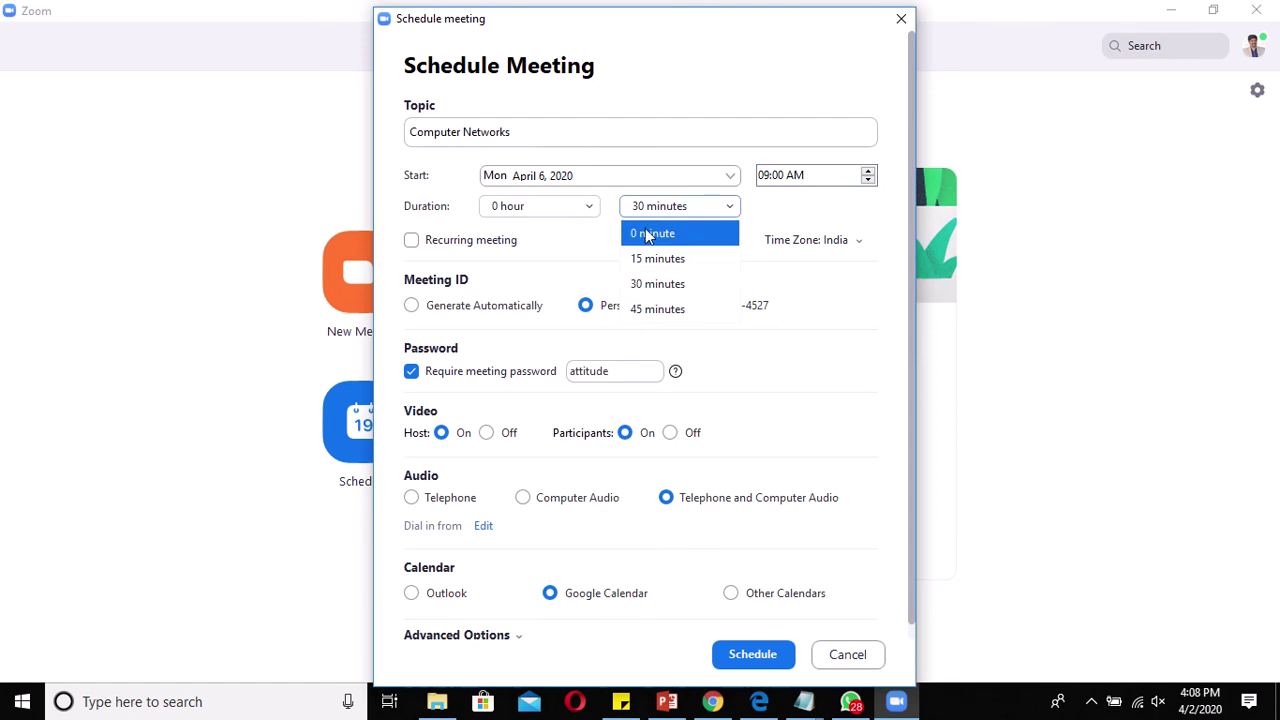
- Set the duration to 45 minutes, leaving 'Do not show this message again' unticked
click(654, 311)
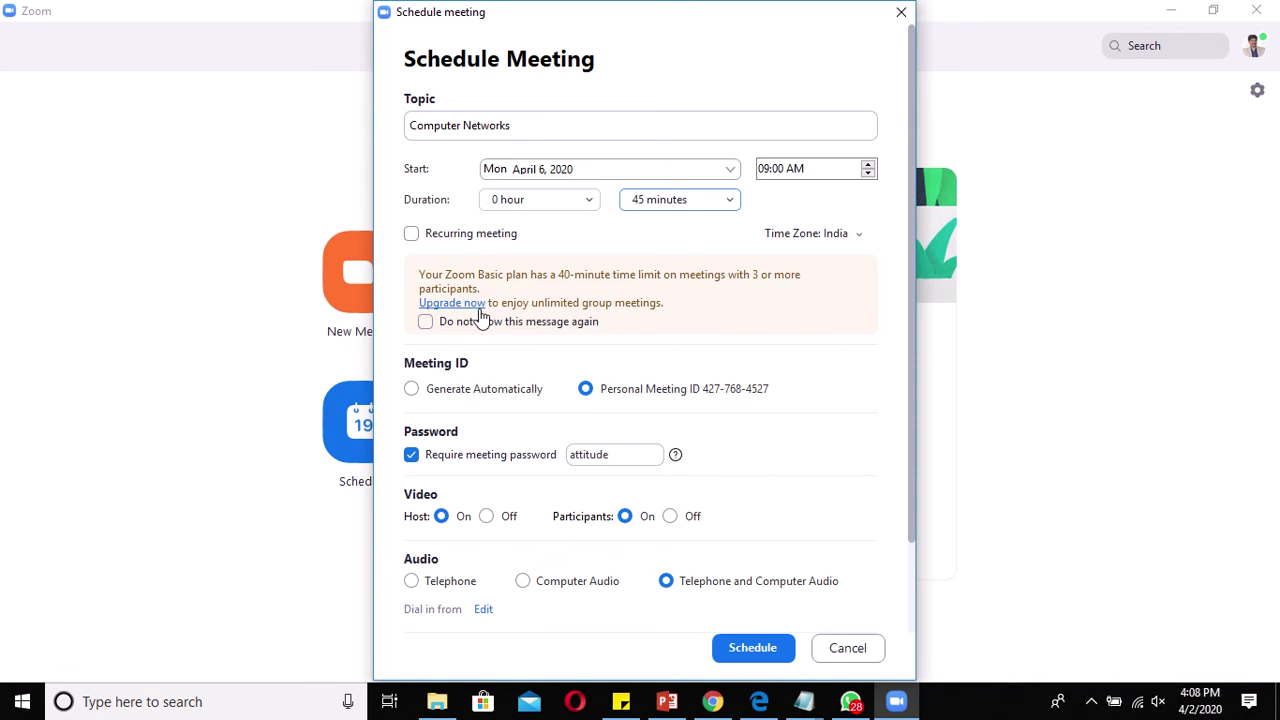
click(426, 324)
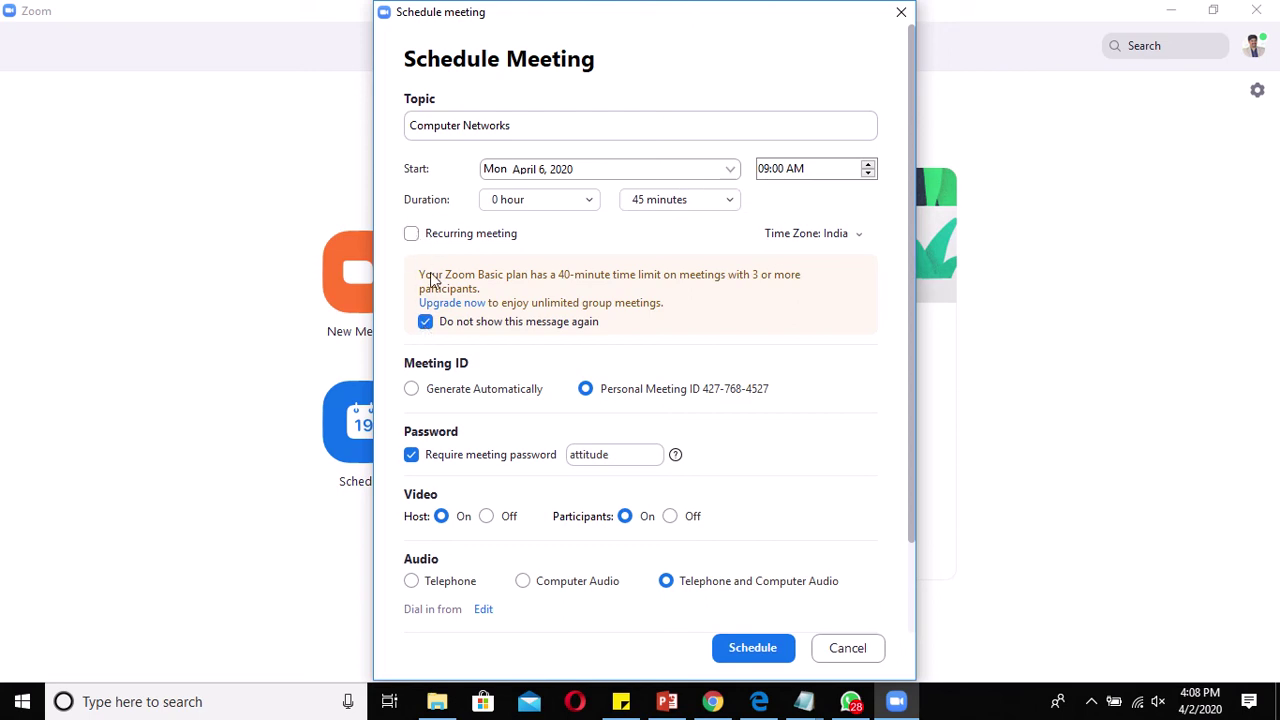
click(427, 324)
click(412, 390)
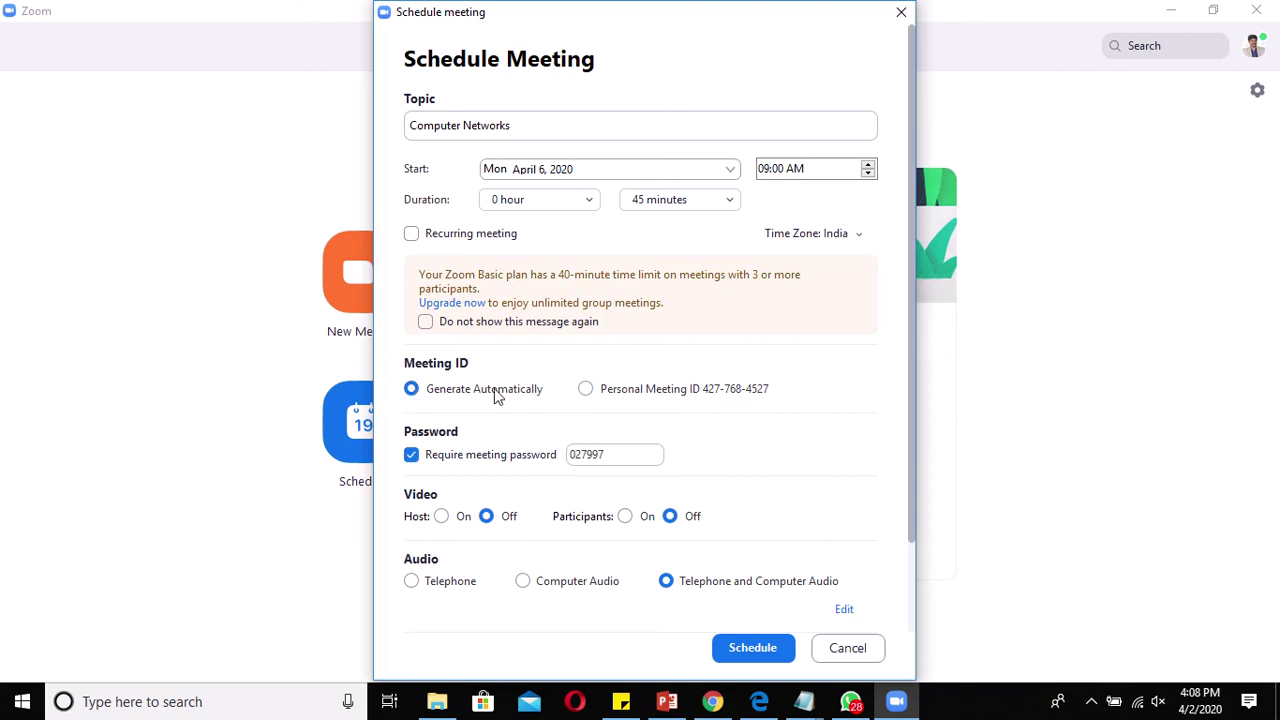
click(585, 389)
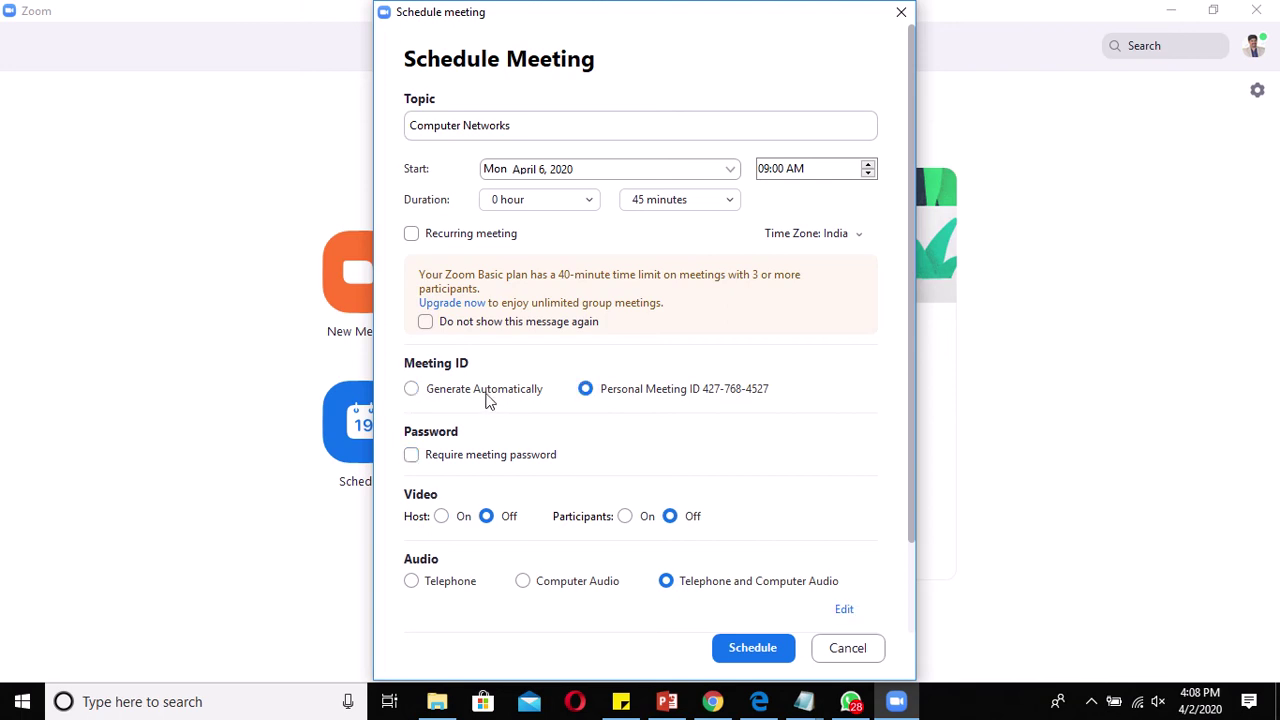
click(412, 390)
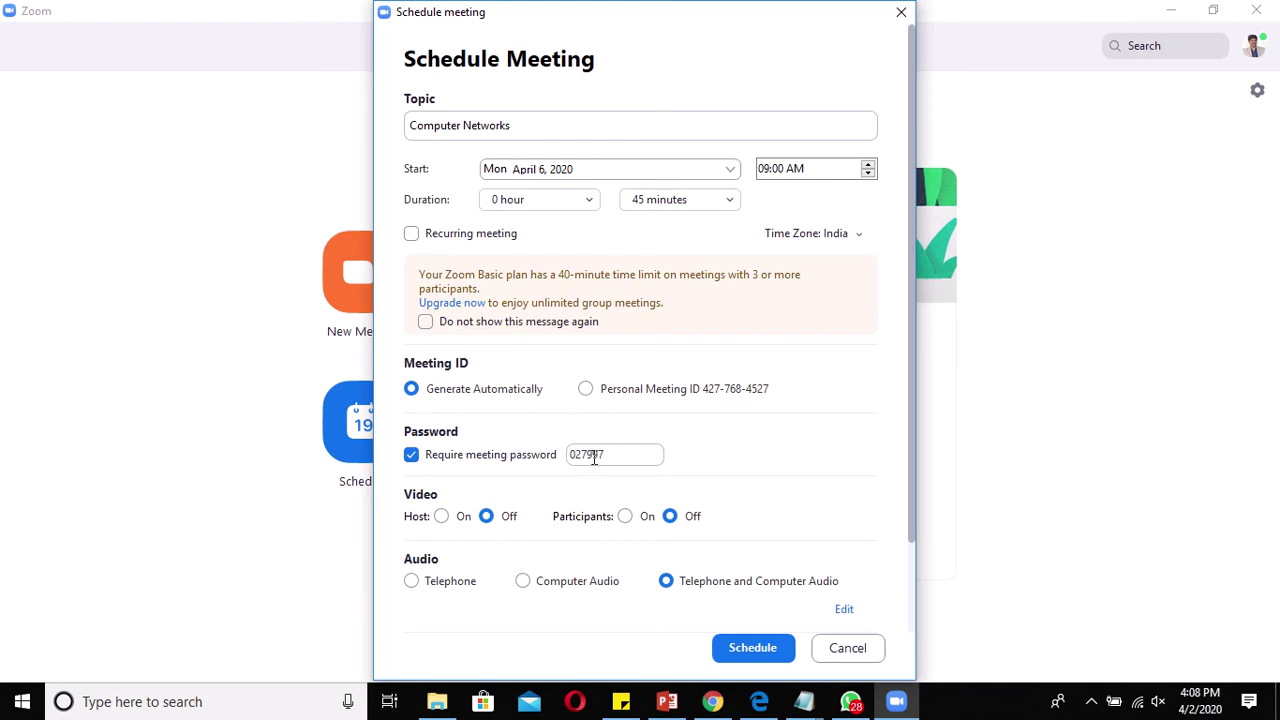
click(585, 389)
double_click(606, 456)
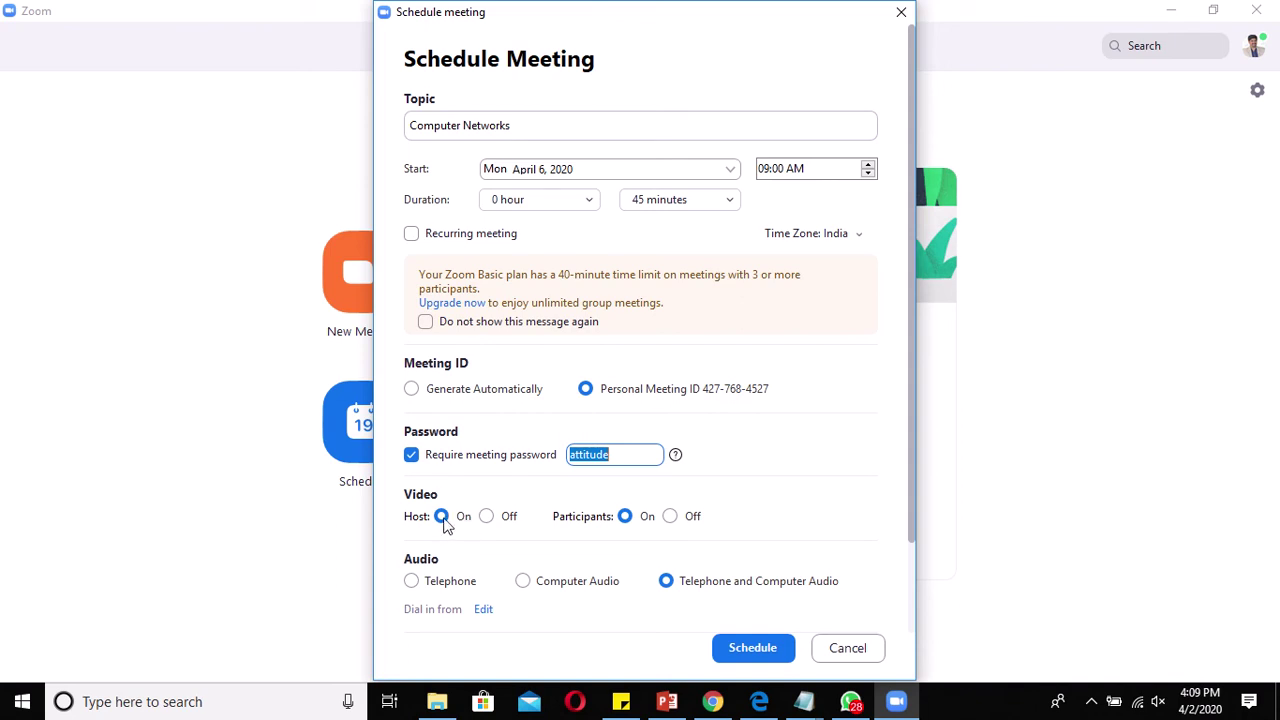
click(486, 517)
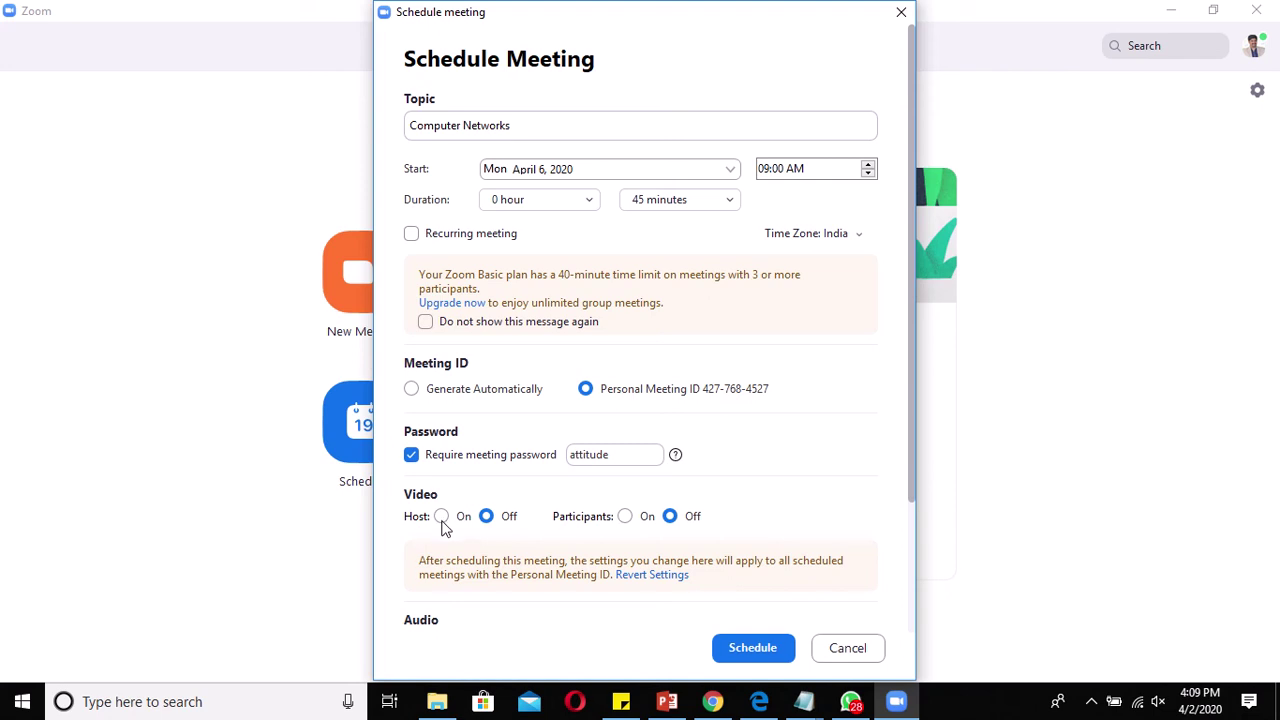
click(441, 517)
click(625, 517)
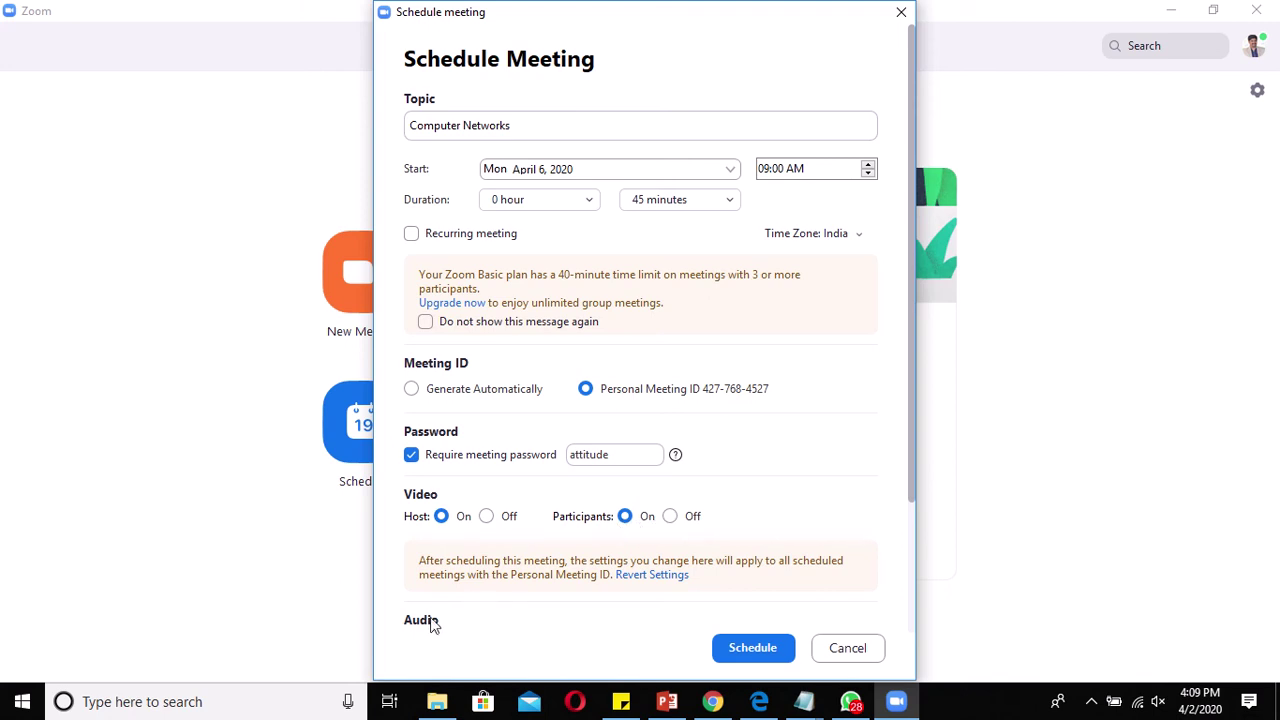
drag(911, 472, 913, 612)
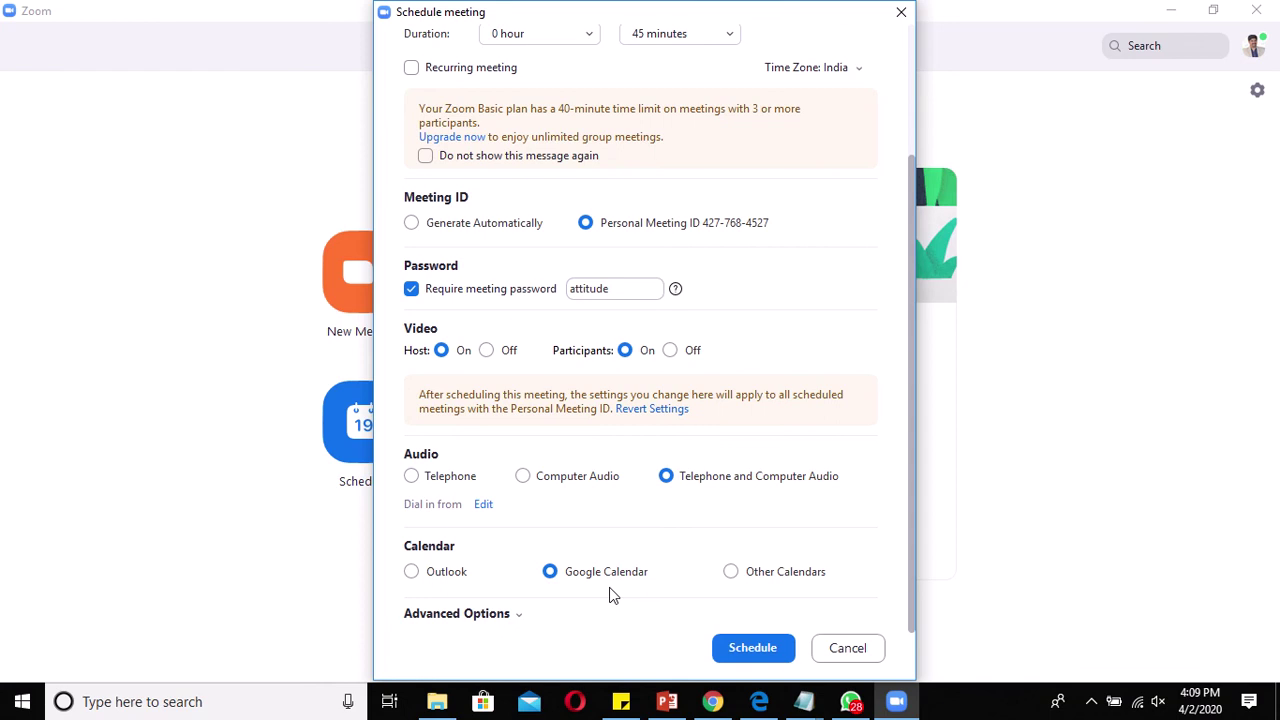
- Under Advanced Options, enable 'Join before host' and 'Mute participants on entry'
click(520, 617)
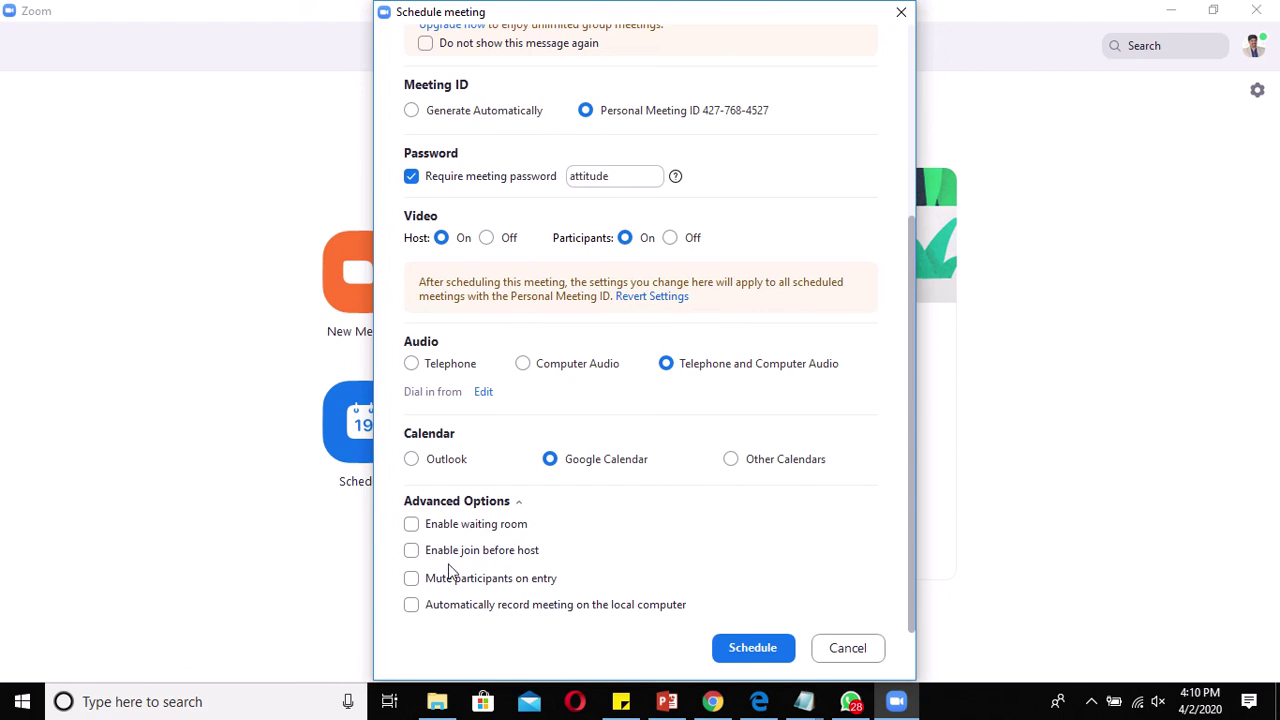
click(413, 556)
click(413, 586)
- Enable automatic local recording, schedule the meeting, and dismiss the browser alert
click(412, 606)
click(758, 647)
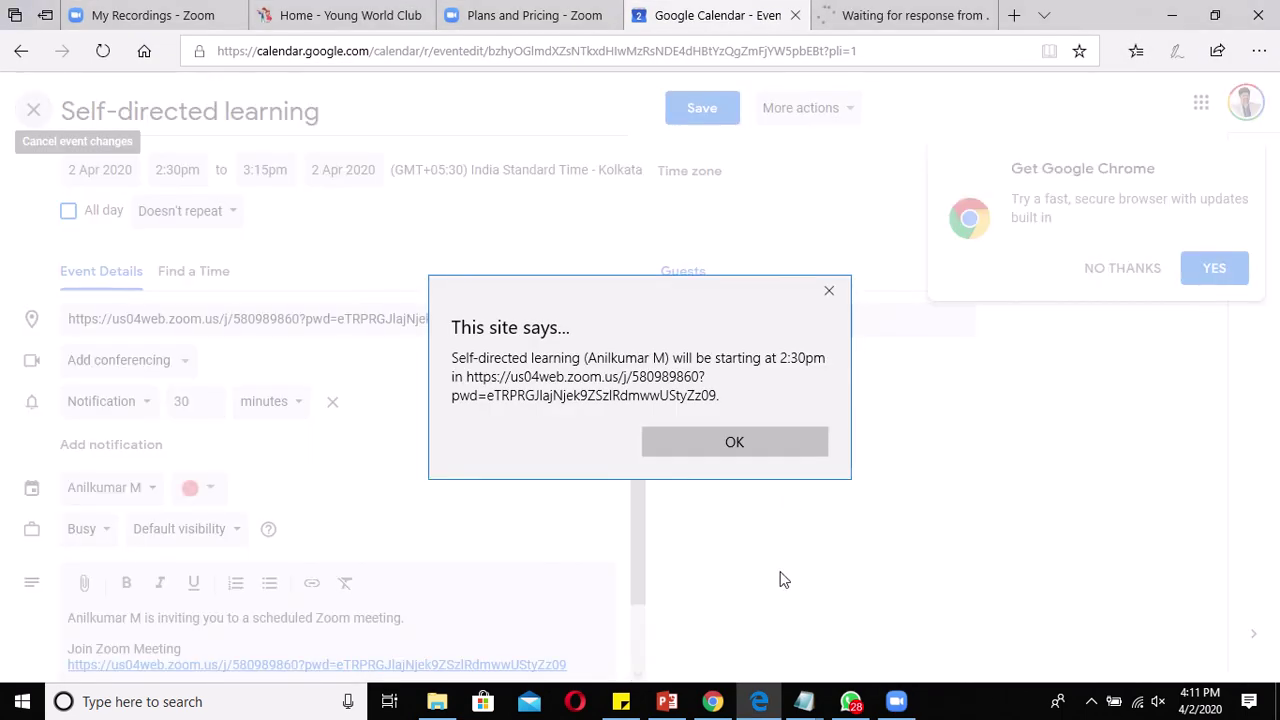
click(734, 442)
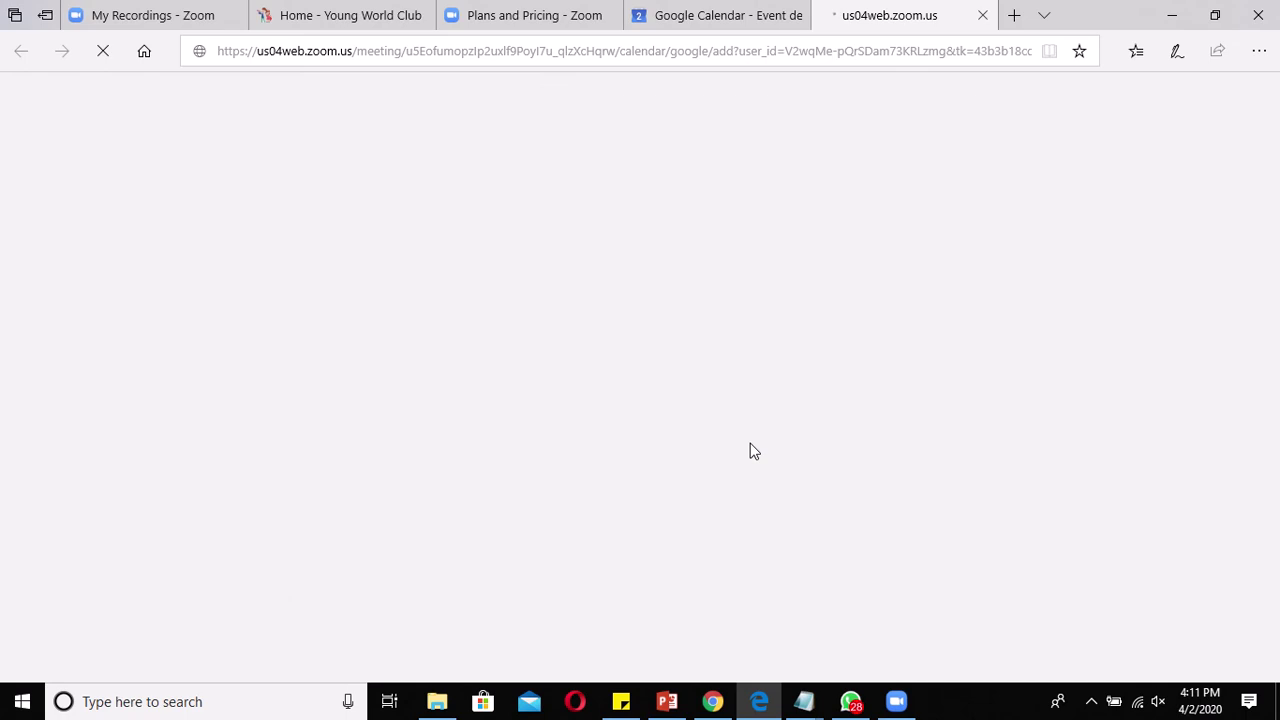